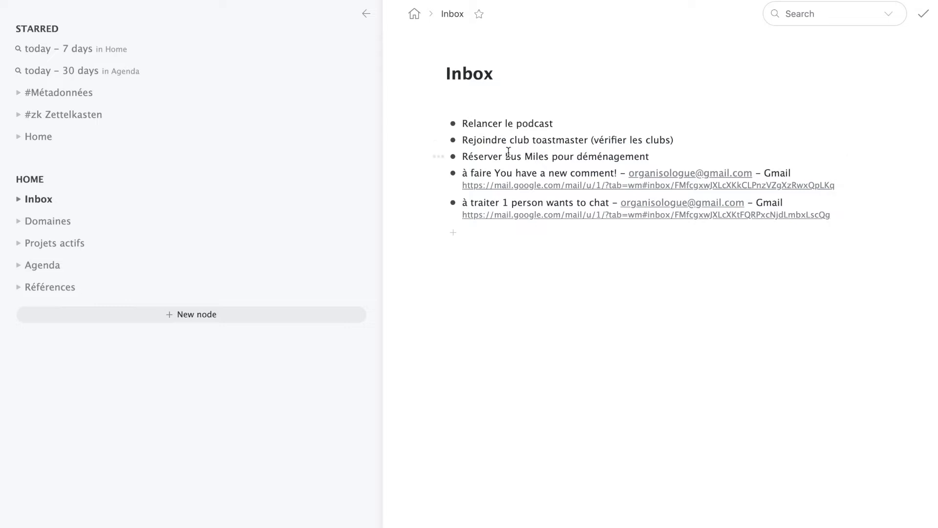
Remove the text "Relancer le podcast" from its Inbox item and open the Organisologie.com page.
drag(557, 124, 439, 123)
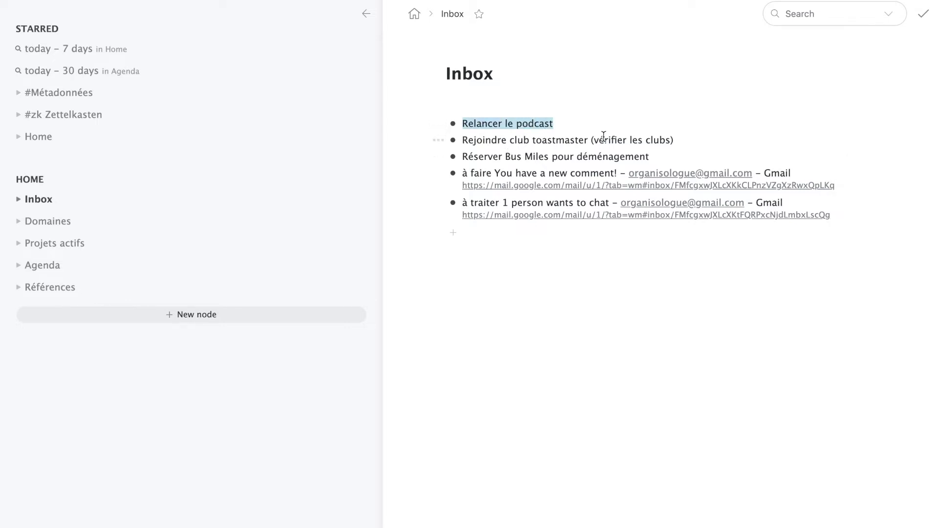
key(BackSpace)
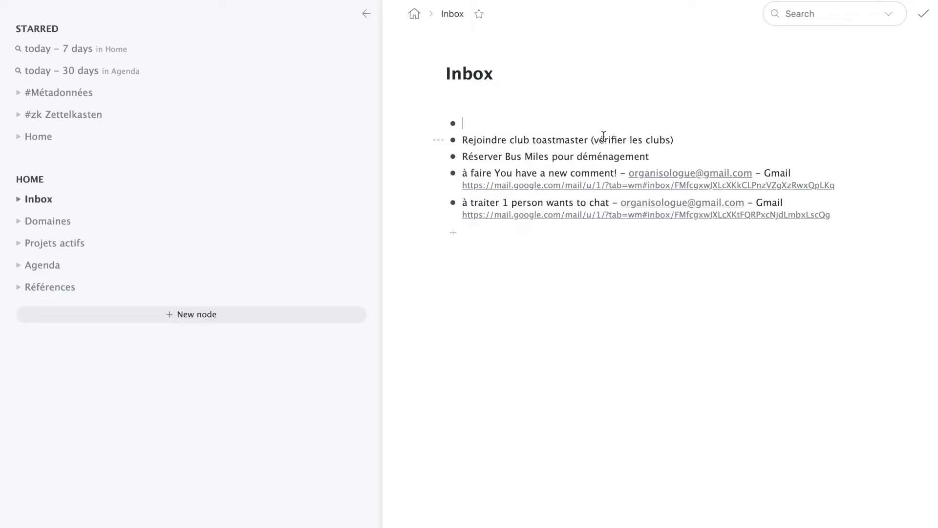
key(ctrl+shift+x)
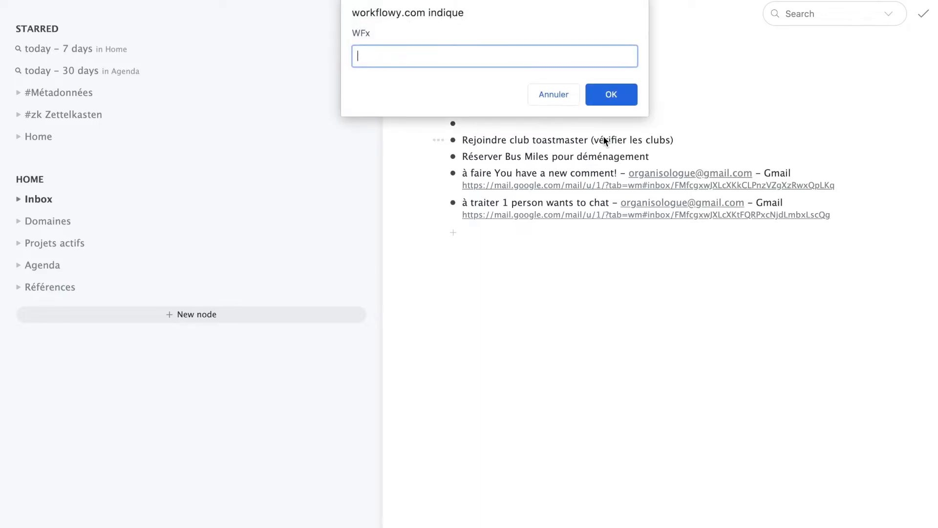
text(w)
key(Return)
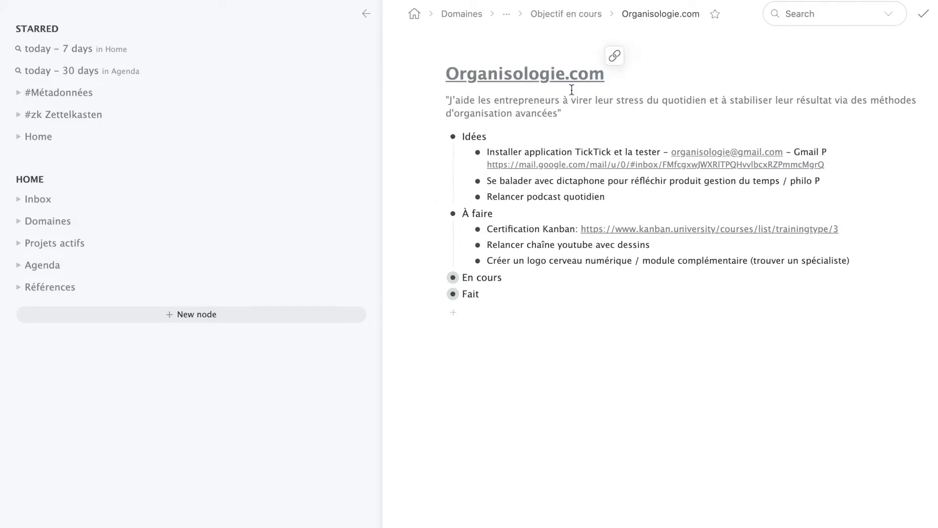
Add "Relancer le podcast" as the first item under Idées and delete the emptied bullet in the Inbox.
click(502, 137)
key(Return)
text(Relancer le podcast)
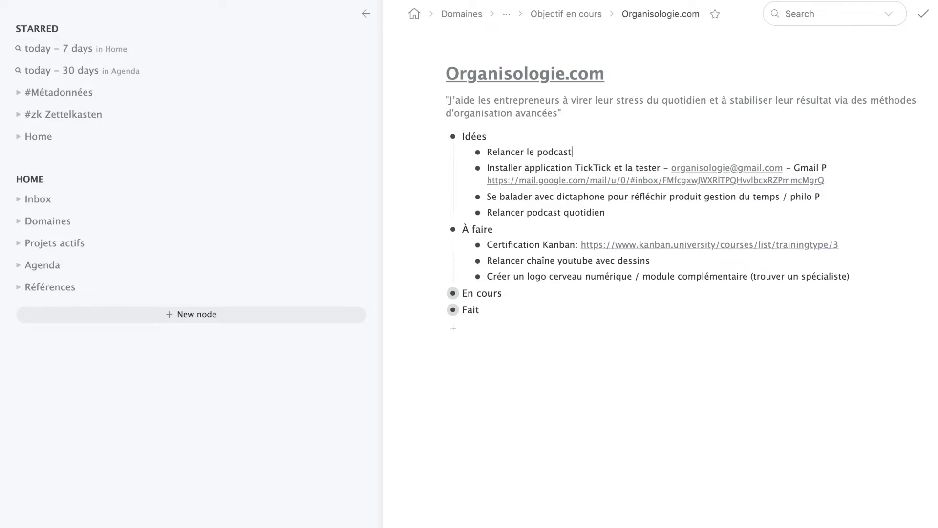
click(38, 199)
key(BackSpace)
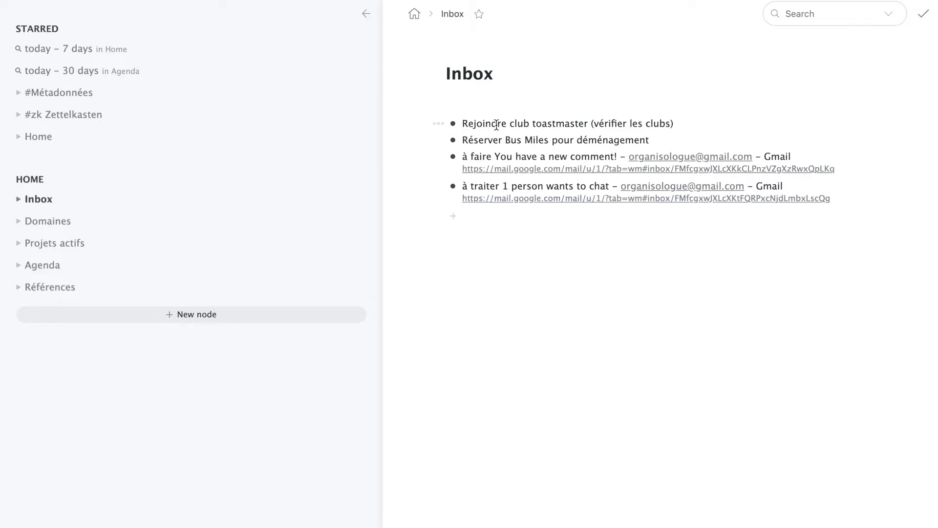
Cut "Rejoindre club toastmaster (vérifier les clubs)" from the Inbox and open the Agenda filtered by "today - 7 day".
drag(677, 126, 461, 115)
key(super+c)
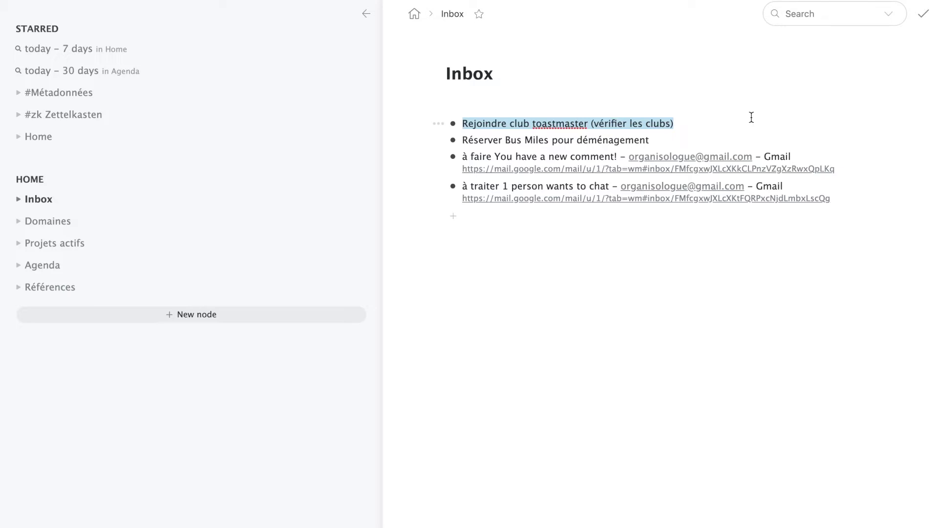
key(BackSpace)
key(alt+w)
text(a)
key(Return)
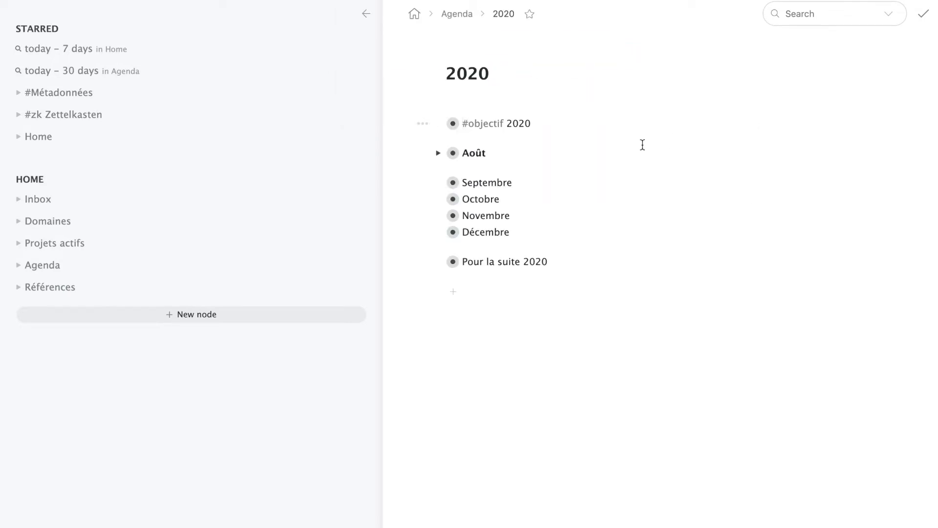
key(alt+w)
text(a)
key(Return)
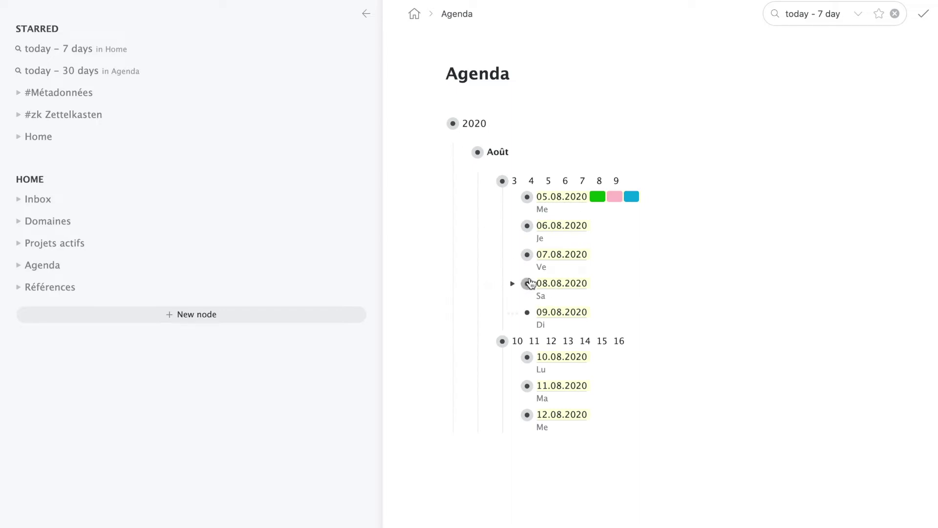
Open 07.08.2020 and paste the toastmaster task as the first item under Fait.
click(527, 255)
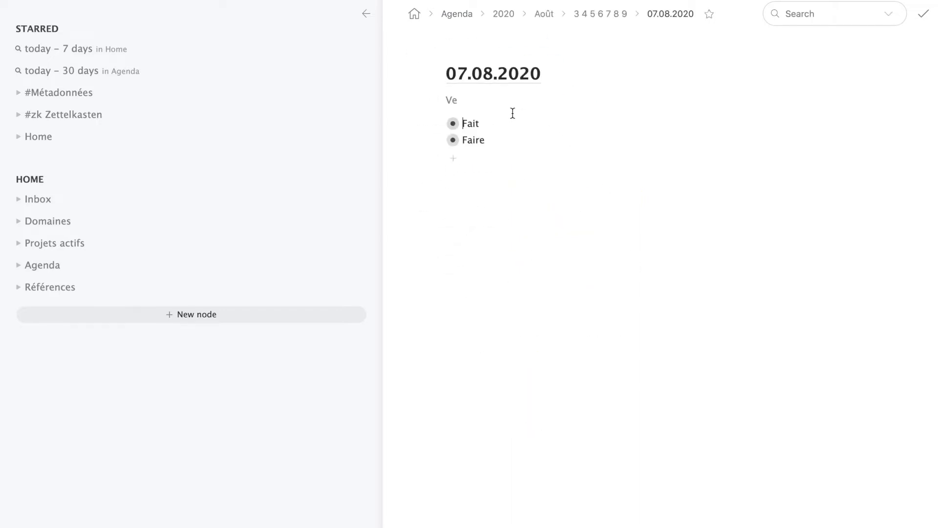
click(439, 123)
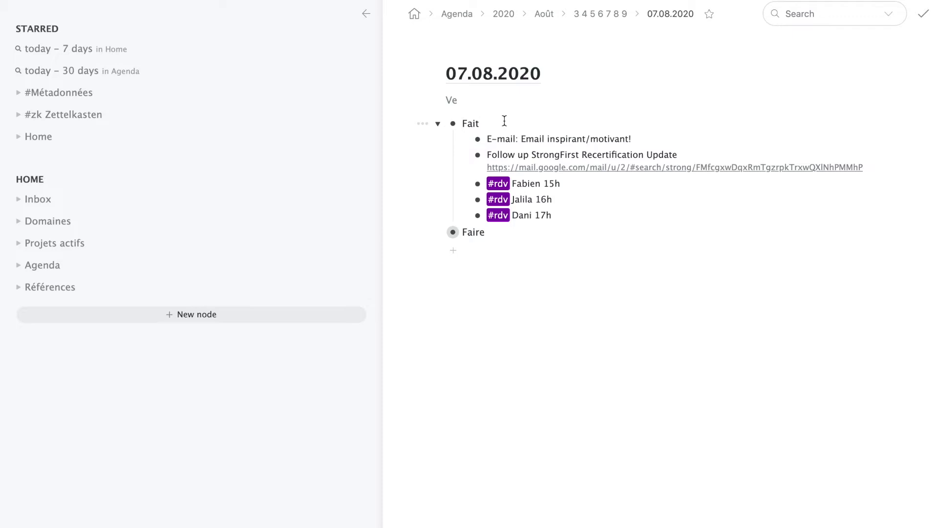
click(504, 121)
key(Return)
key(super+v)
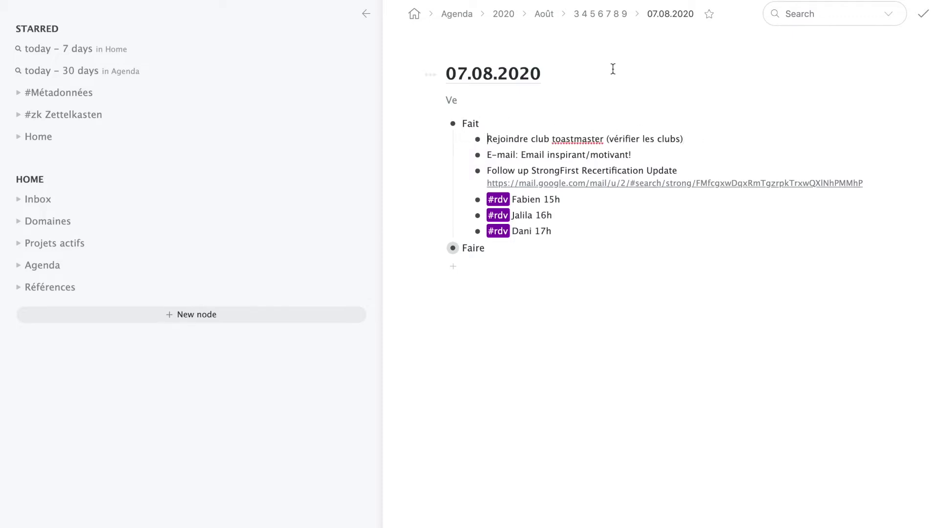
Reword the pasted task as "Contacter club toastmaster (vérifier les clubs) pour un essai".
text(Contac)
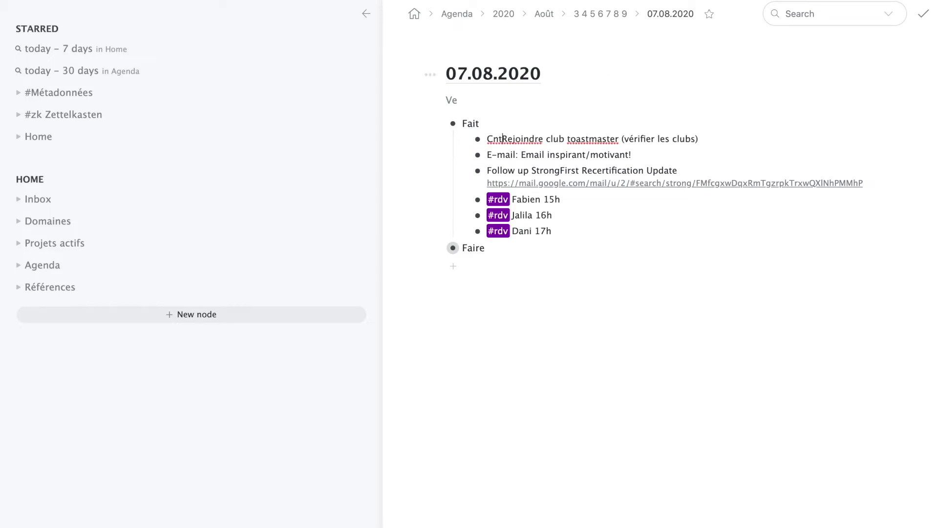
text(ter)
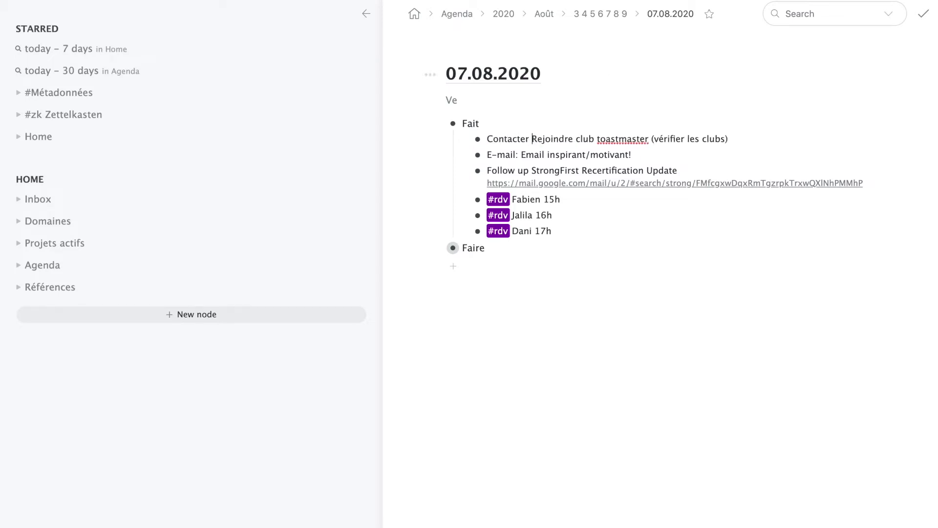
double_click(575, 136)
key(BackSpace)
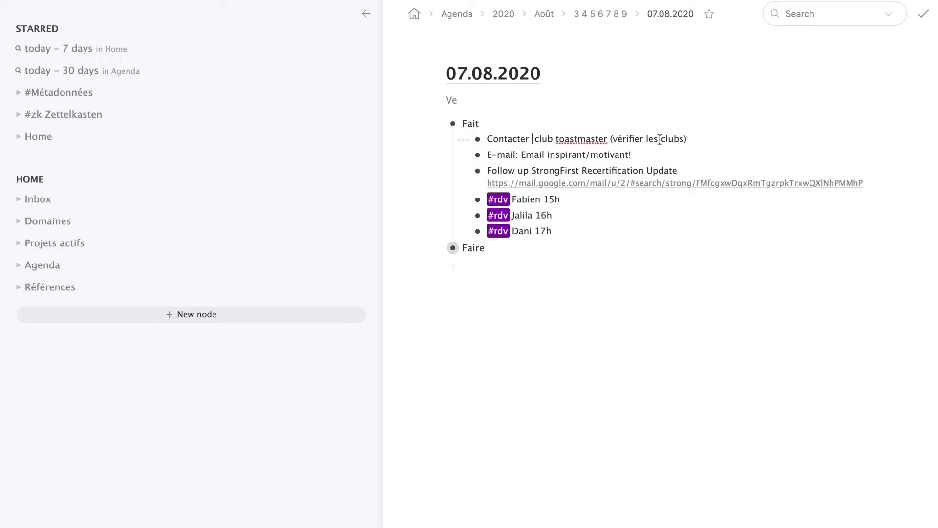
click(697, 138)
text(pour un essai)
click(537, 140)
key(BackSpace)
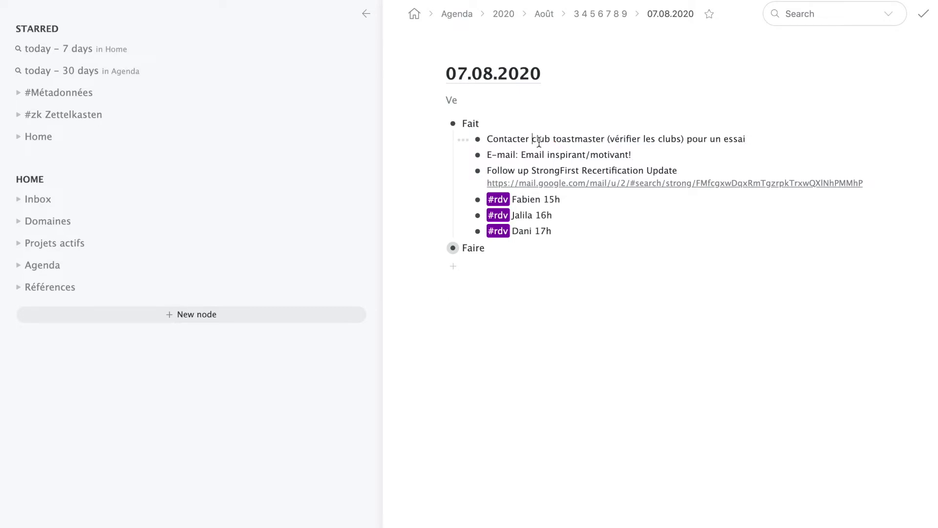
Return to the Inbox and delete the empty bullet left by the toastmaster task.
key(ctrl+space)
text(in)
key(Return)
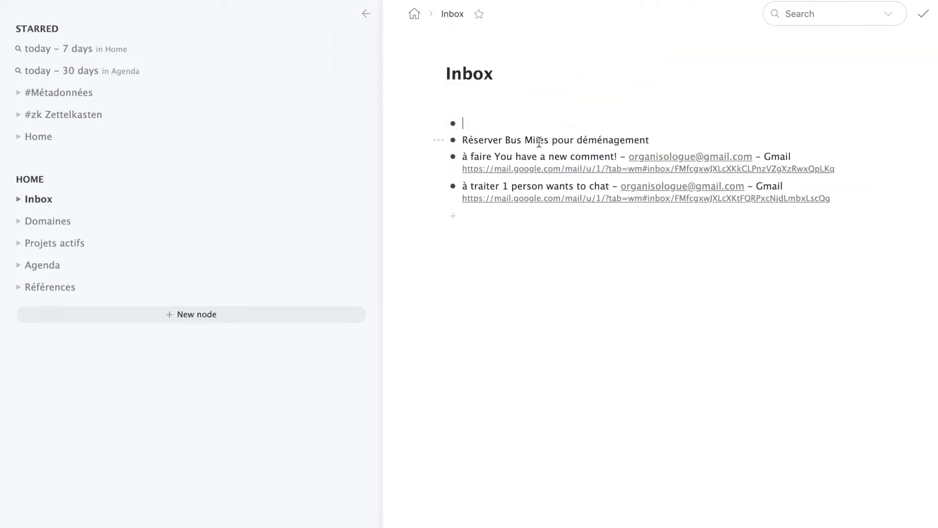
key(BackSpace)
Move "Réserver Bus Miles pour déménagement" from the Inbox to the start of 06.08.2020 in the Agenda.
drag(697, 123, 458, 128)
key(super+c)
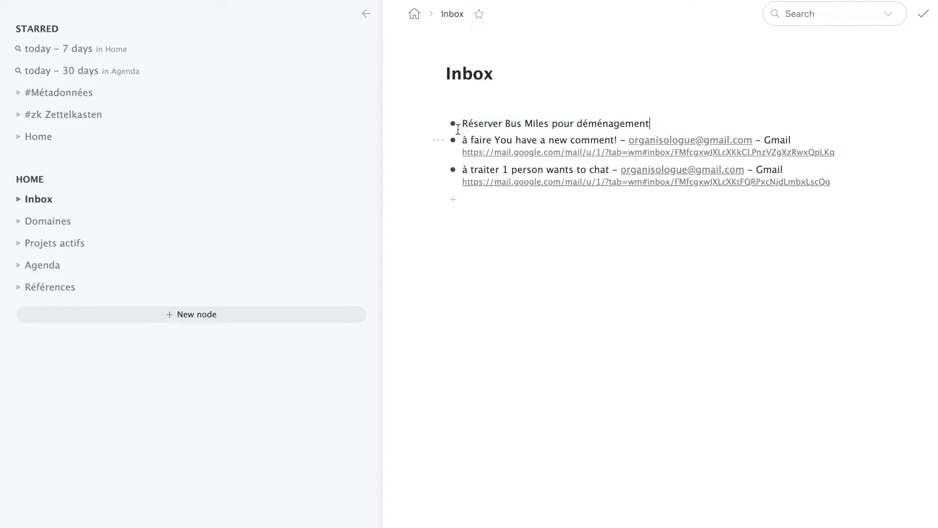
triple_click(483, 122)
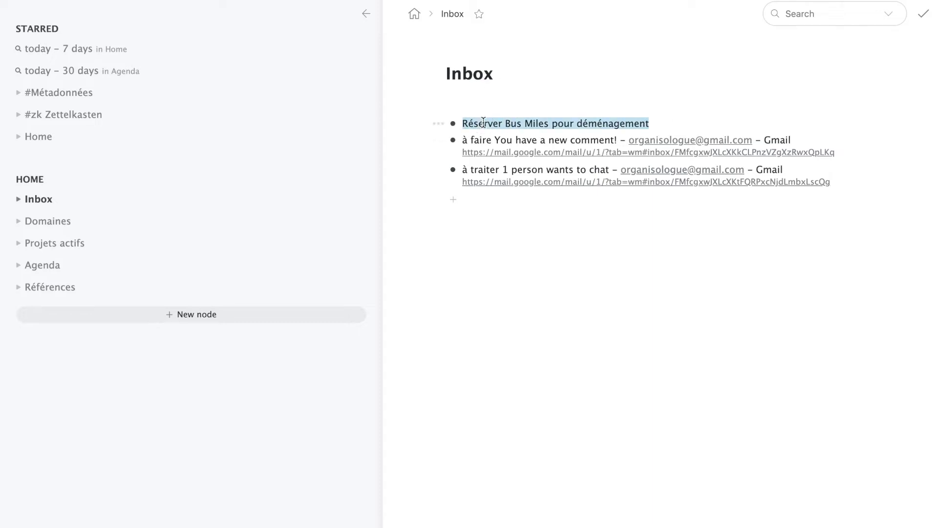
key(ctrl+semicolon)
key(Return)
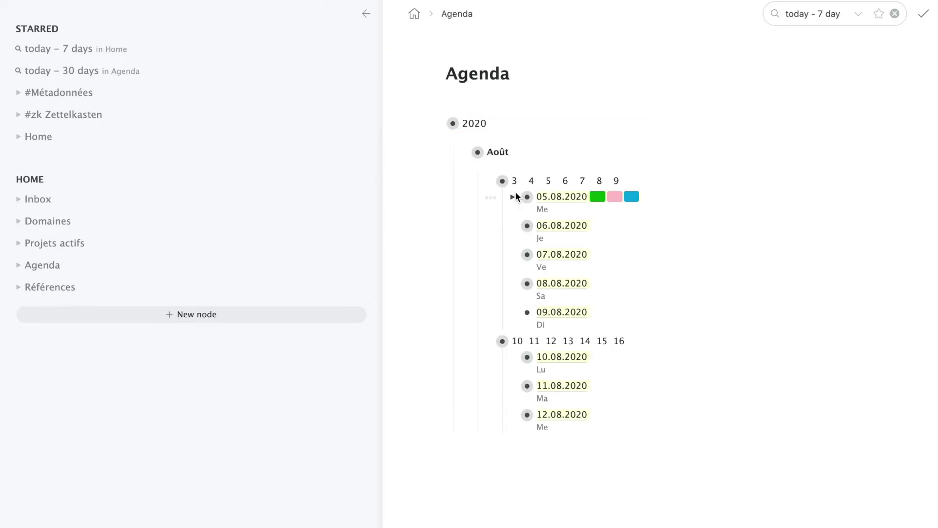
click(512, 225)
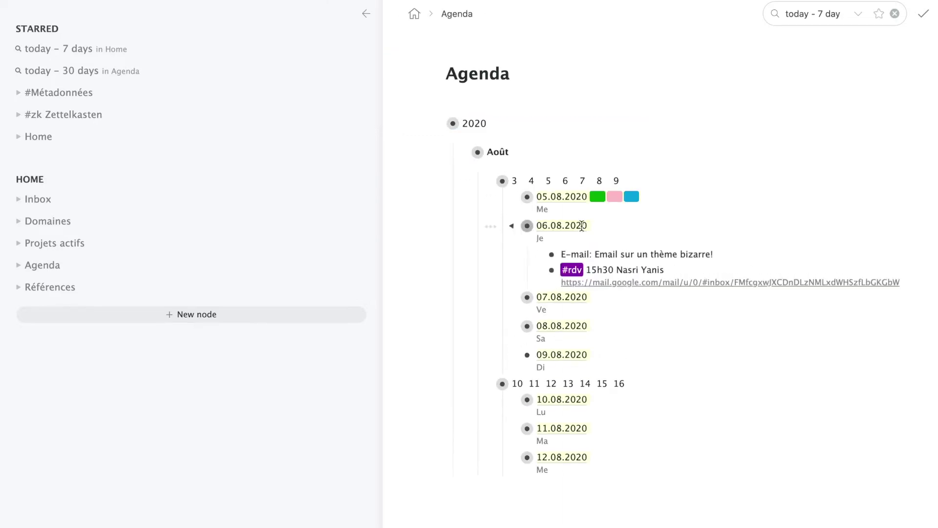
click(610, 228)
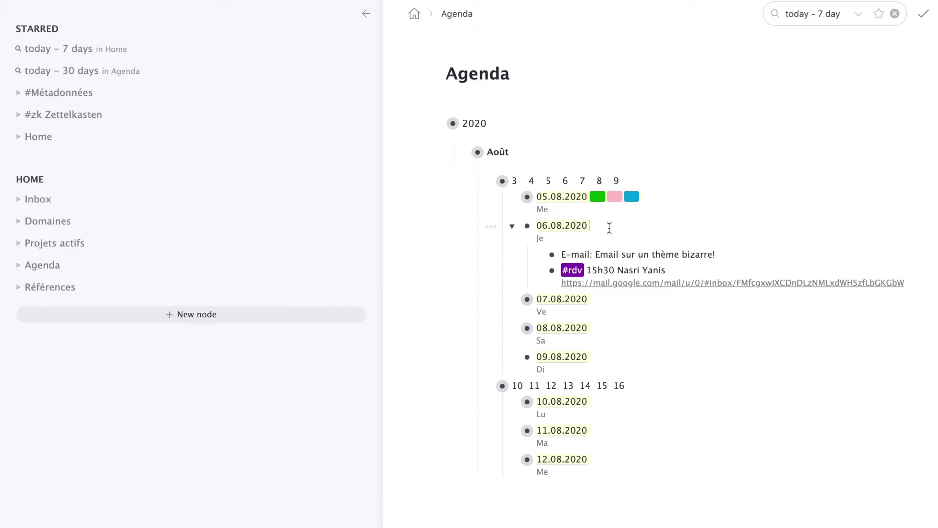
key(super+v)
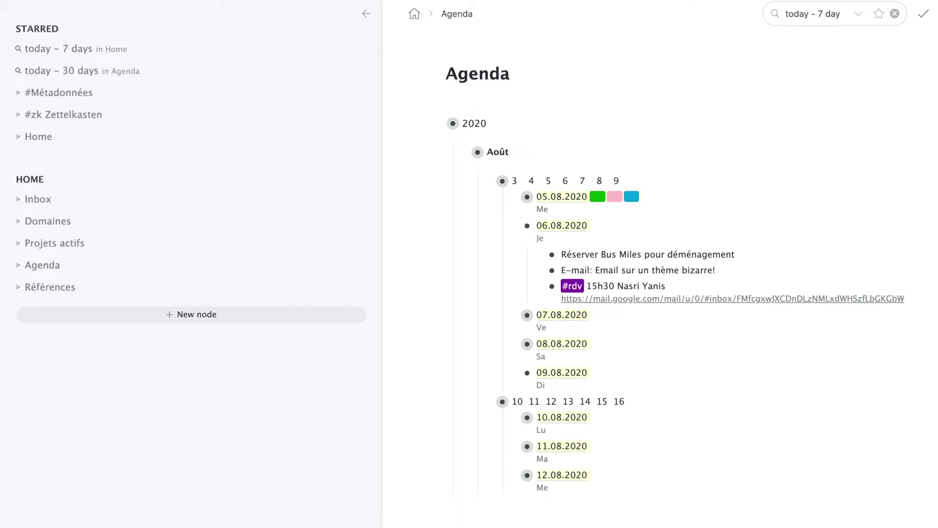
key(super+[)
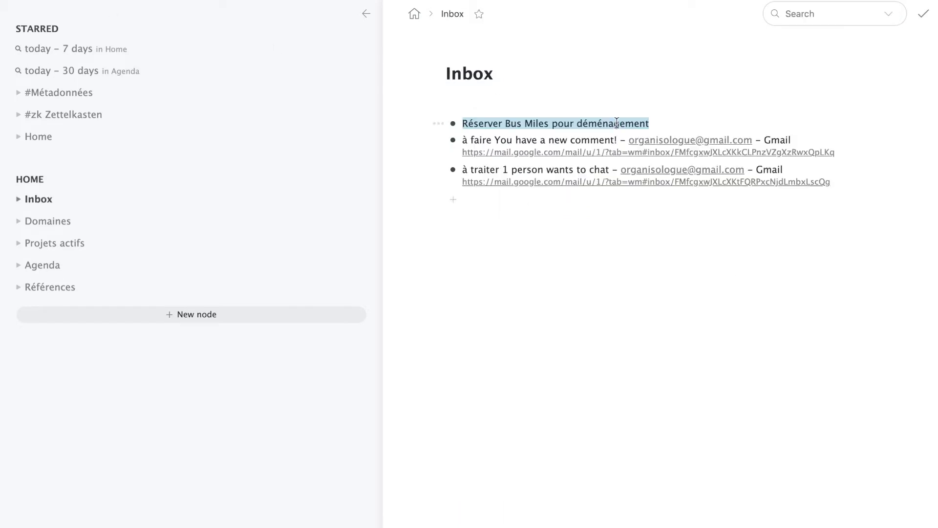
key(BackSpace)
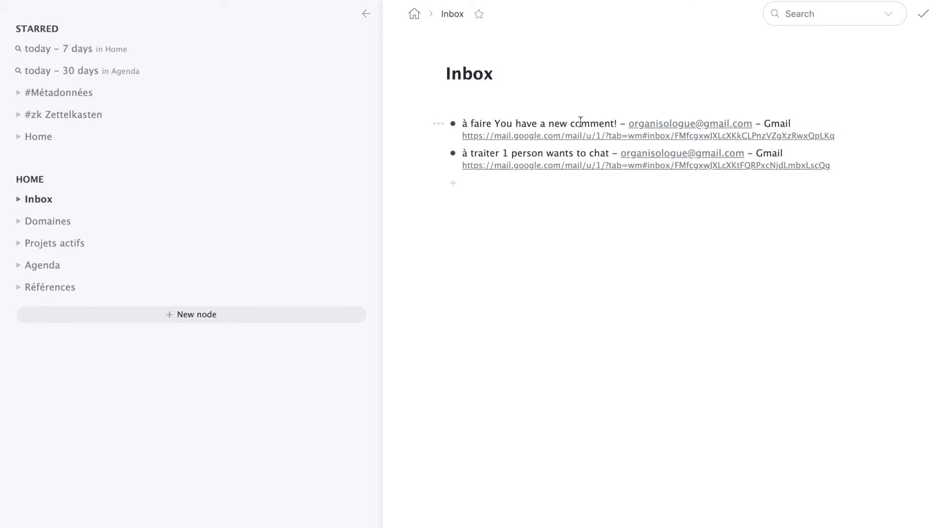
Try to move the two Gmail items from the Inbox to 06.08.2020 by cutting and pasting them, and undo it.
drag(473, 120, 474, 154)
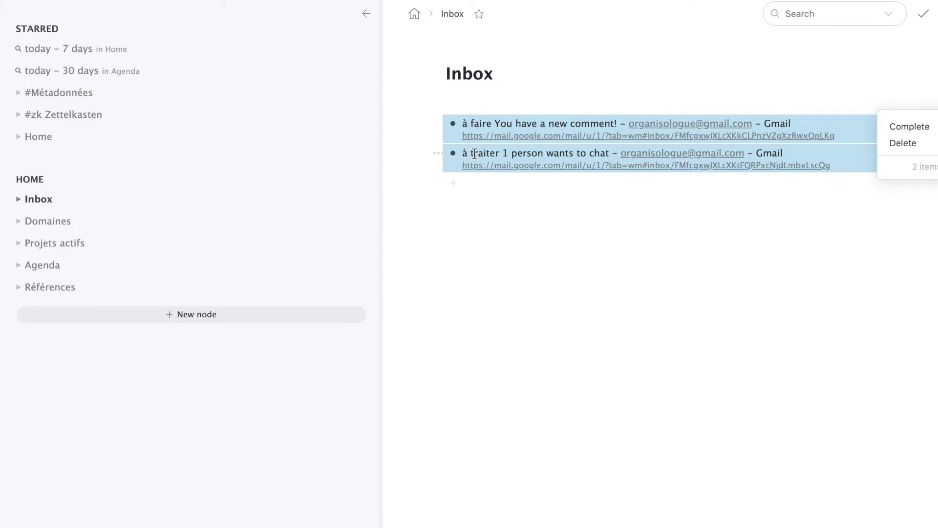
key(super+x)
key(alt+x)
text(a)
key(Return)
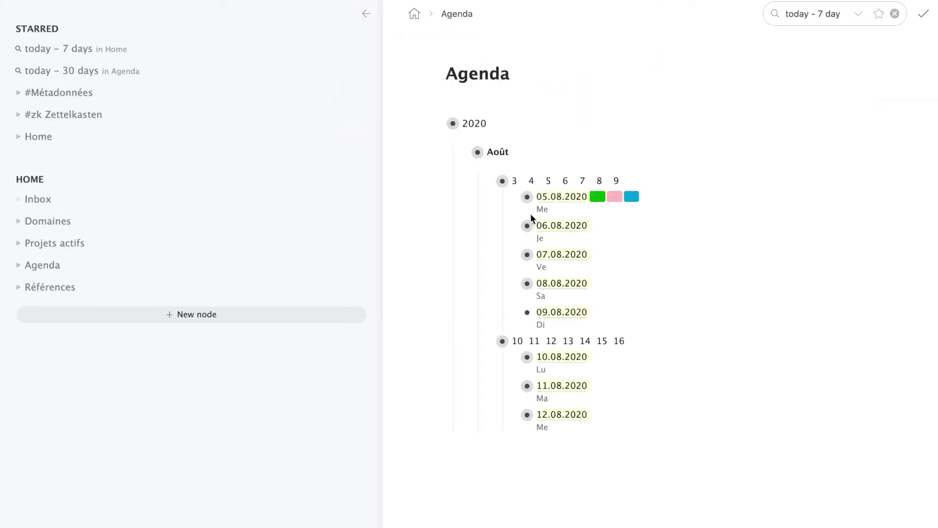
click(511, 226)
click(607, 225)
key(Return)
key(super+v)
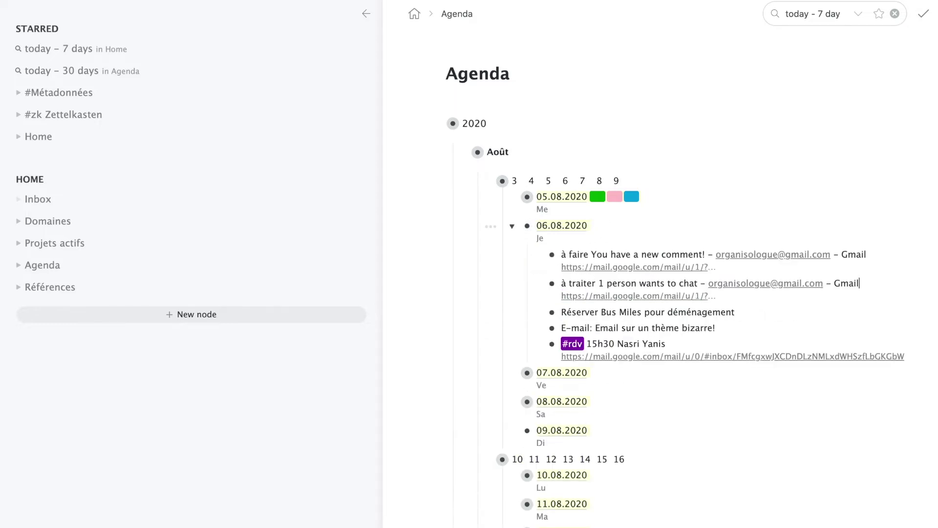
key(super+z)
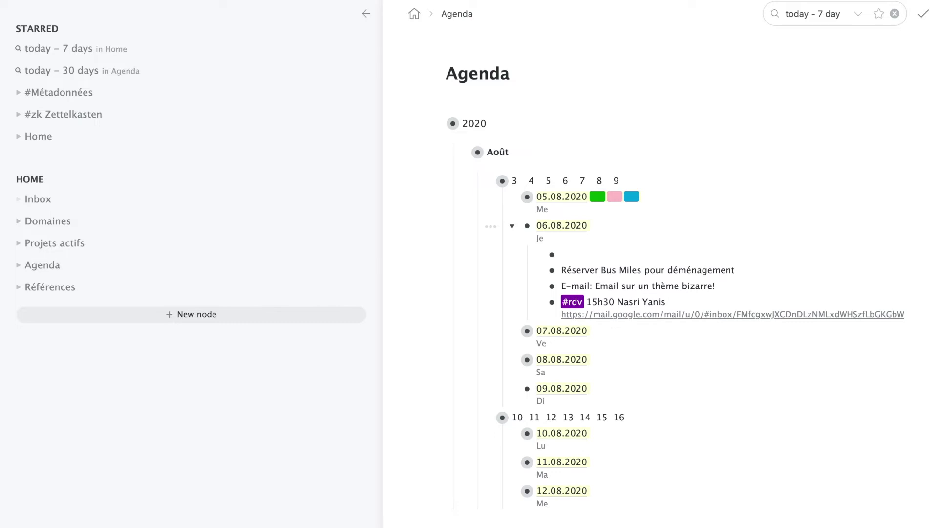
key(BackSpace)
Narrow the sidebar slightly, expand the Inbox in it, and expand 06.08.2020 in the Agenda.
click(38, 199)
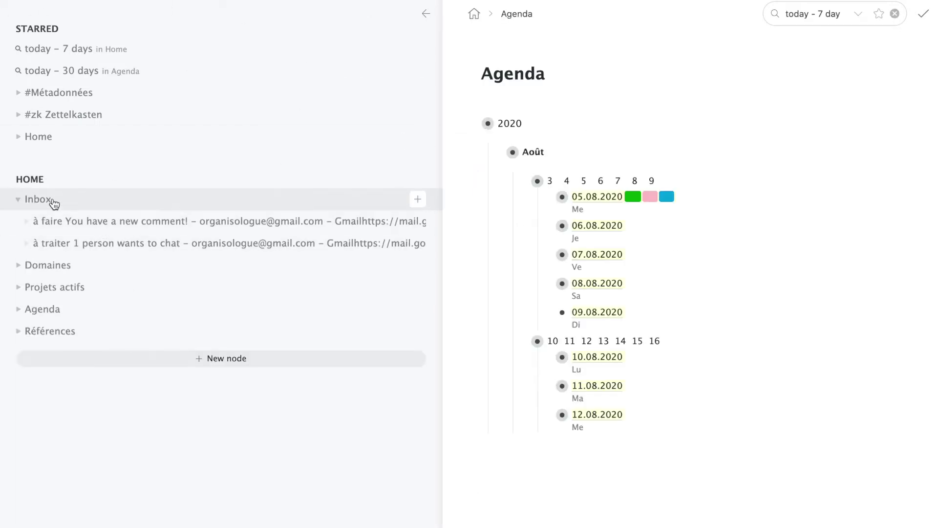
click(17, 199)
drag(443, 253, 415, 255)
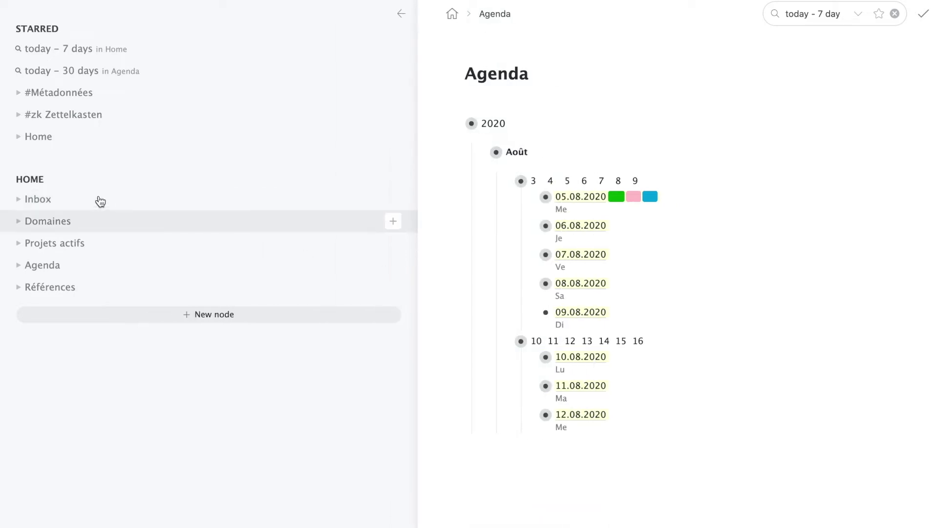
click(17, 200)
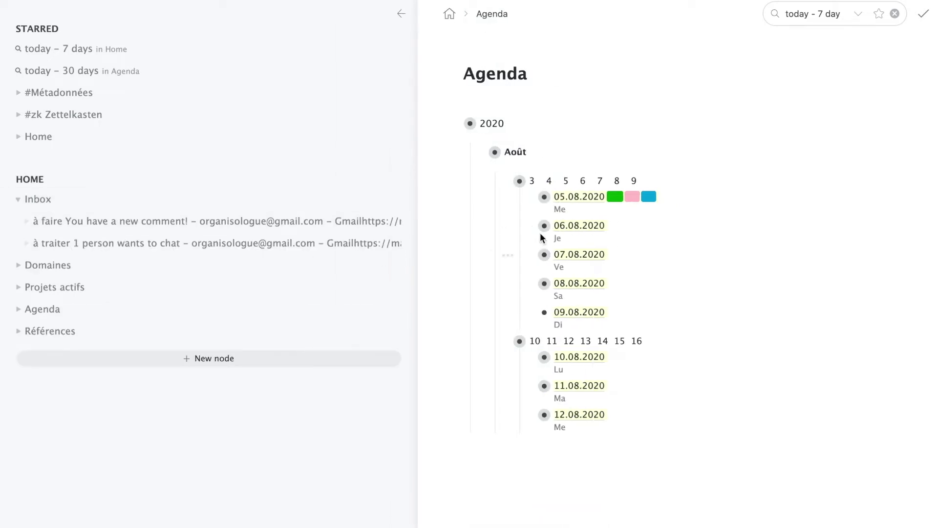
click(529, 225)
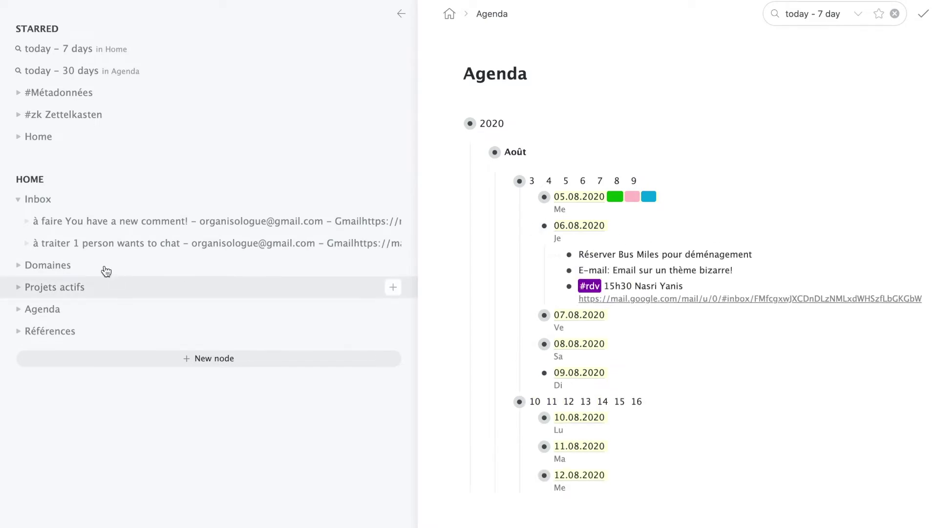
Move the "You have a new comment!" and "1 person wants to chat" items from the sidebar Inbox into 06.08.2020, and collapse that date.
click(224, 223)
drag(225, 223, 576, 243)
drag(188, 225, 569, 261)
click(17, 202)
click(532, 224)
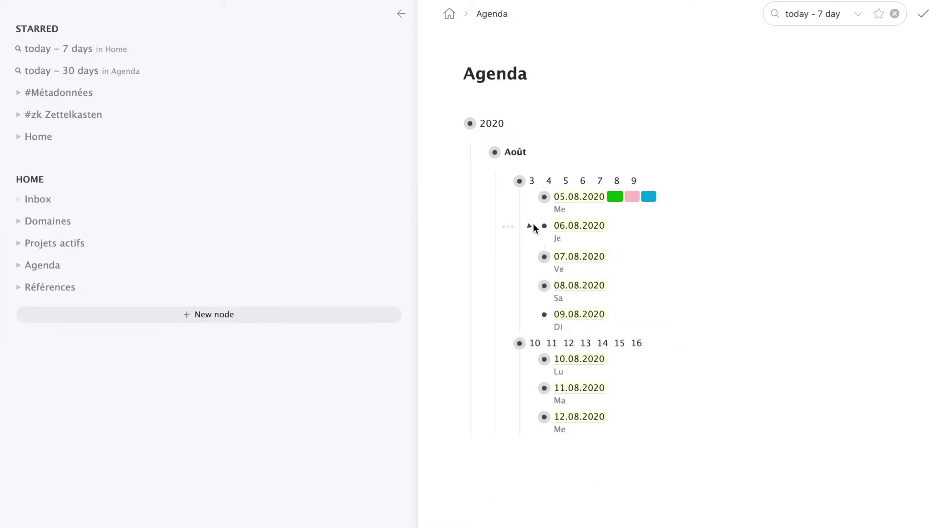
click(530, 226)
click(530, 226)
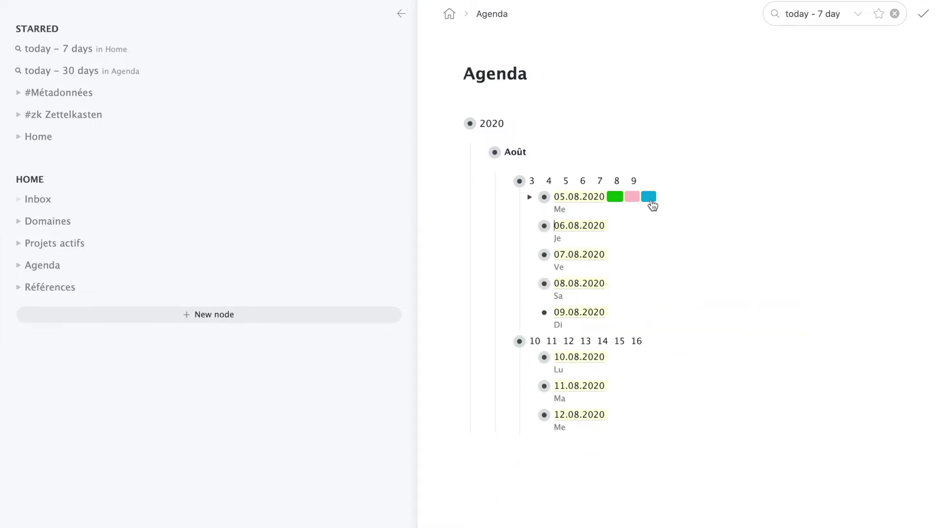
Hide the sidebar, filter the Agenda to "0 day", and open the #Revuequotidienne checklist under 05.08.2020.
click(400, 18)
key(F3)
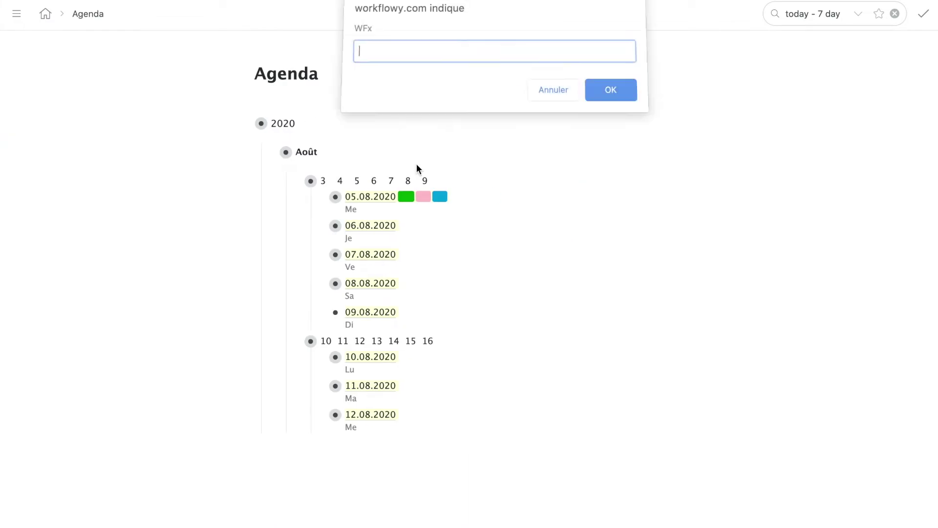
text(0)
key(Return)
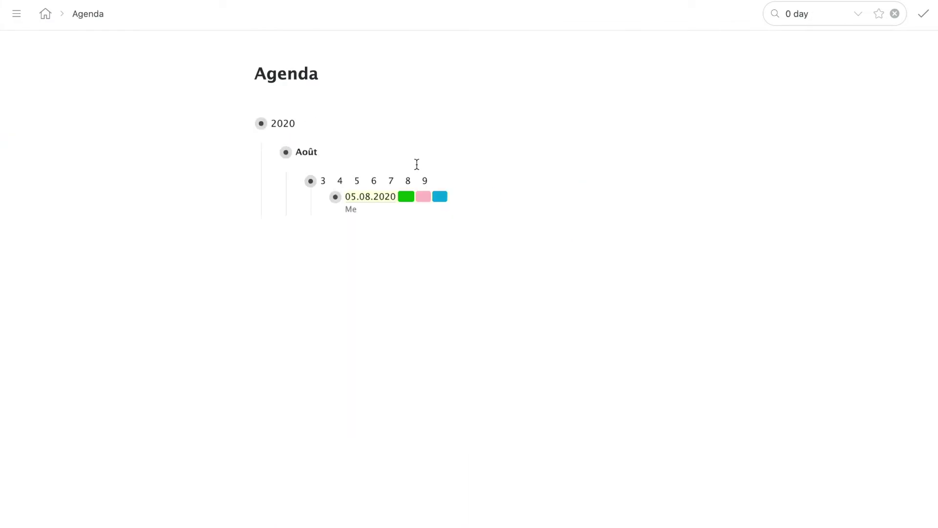
click(335, 196)
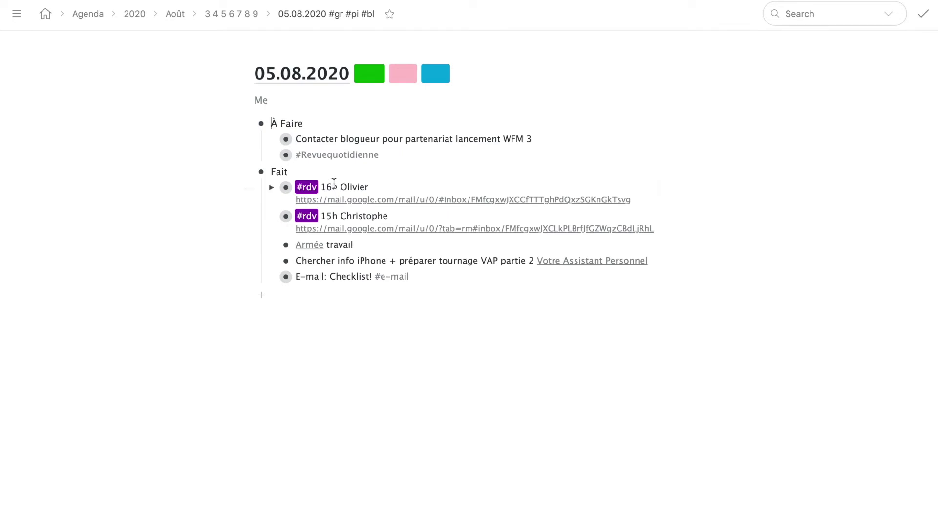
click(287, 155)
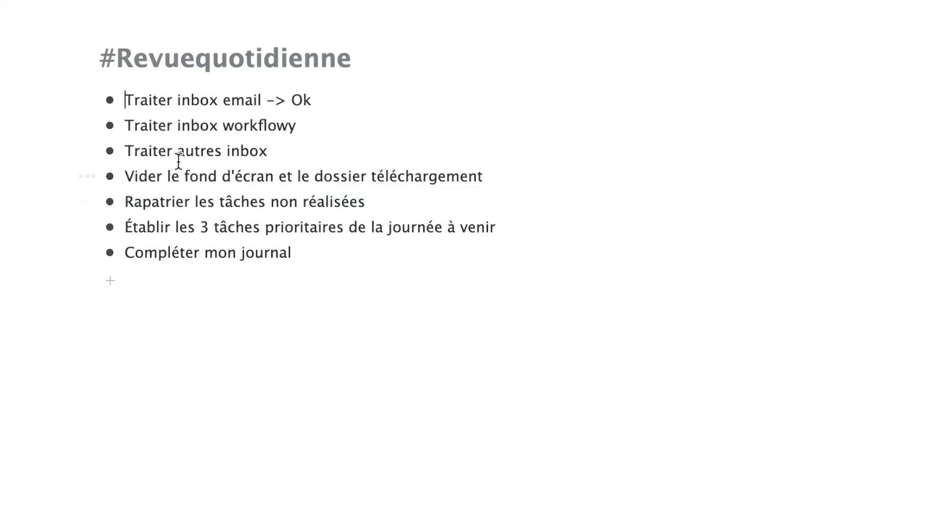
Mark "Traiter inbox workflowy" and "Traiter autres inbox" as done by appending "-> Ok" to each.
click(323, 126)
text(-> Ok)
click(295, 158)
text(-> ok)
key(BackSpace)
key(BackSpace)
text(Ok)
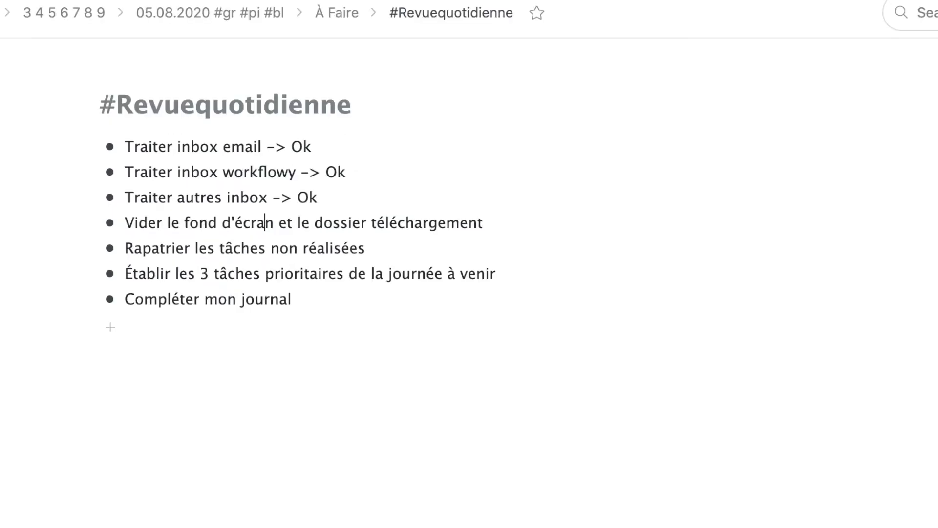
Switch to the desktop, move the screen recording .mov file to the trash, and open the Téléchargements folder in Finder.
key(super+m)
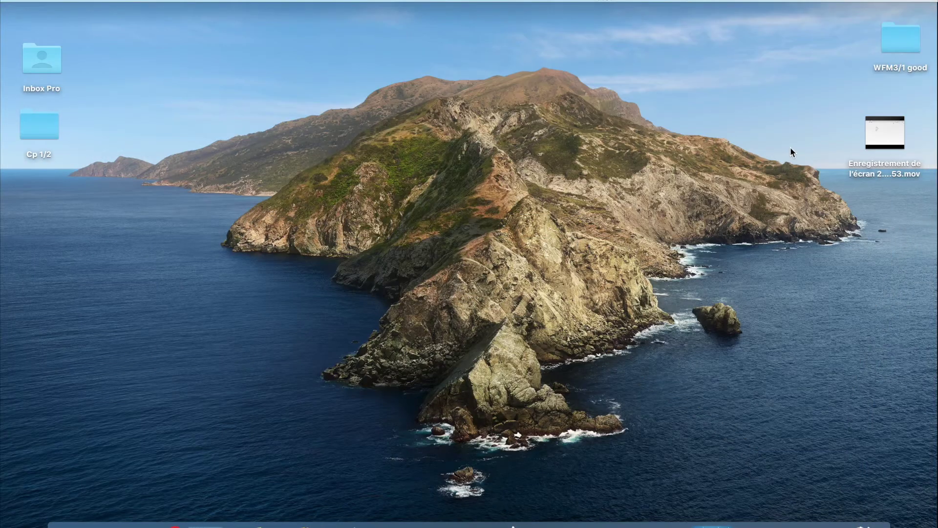
drag(885, 132, 862, 523)
click(68, 525)
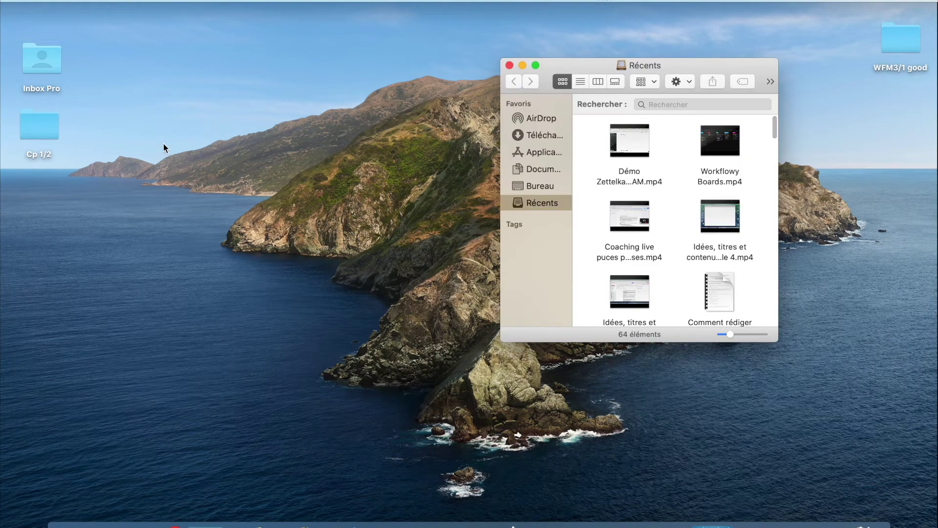
click(535, 135)
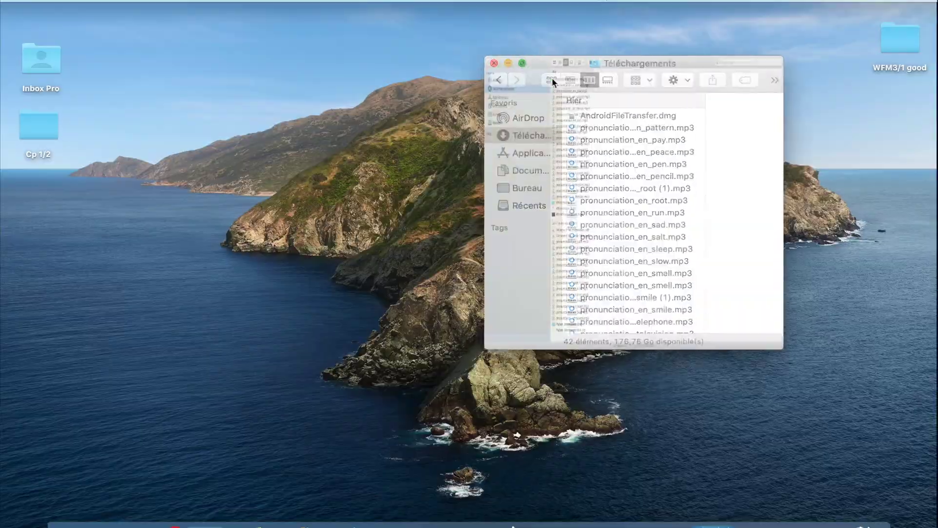
Look through yesterday's downloads and preview the two images in the Whiteboard 3 folder.
click(323, 34)
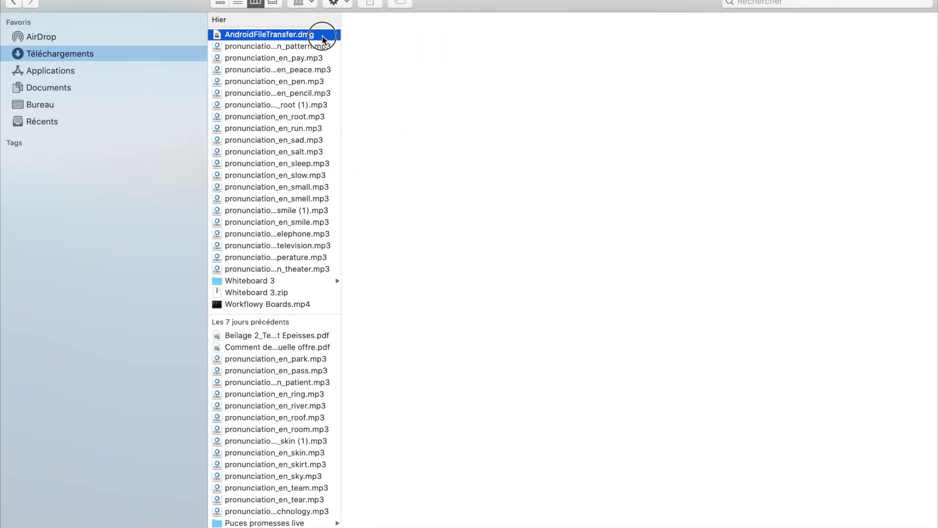
shift+click(302, 304)
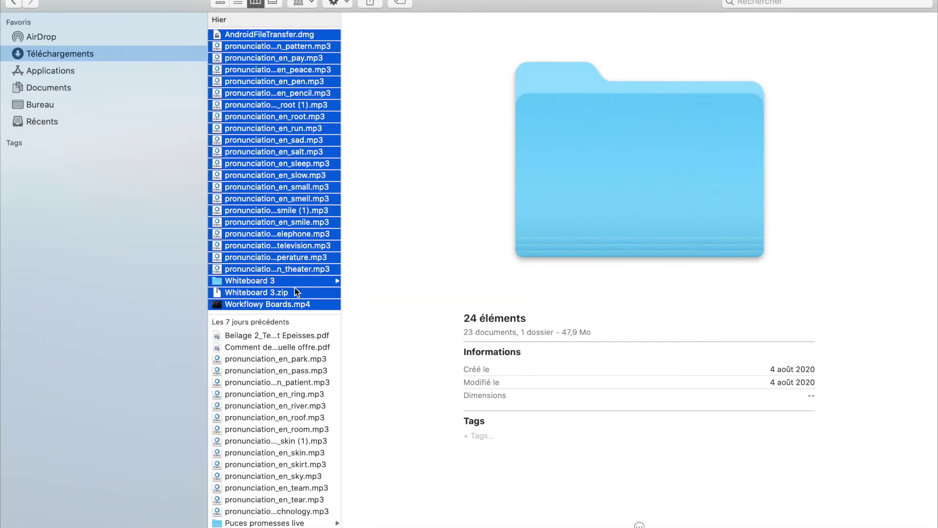
click(295, 283)
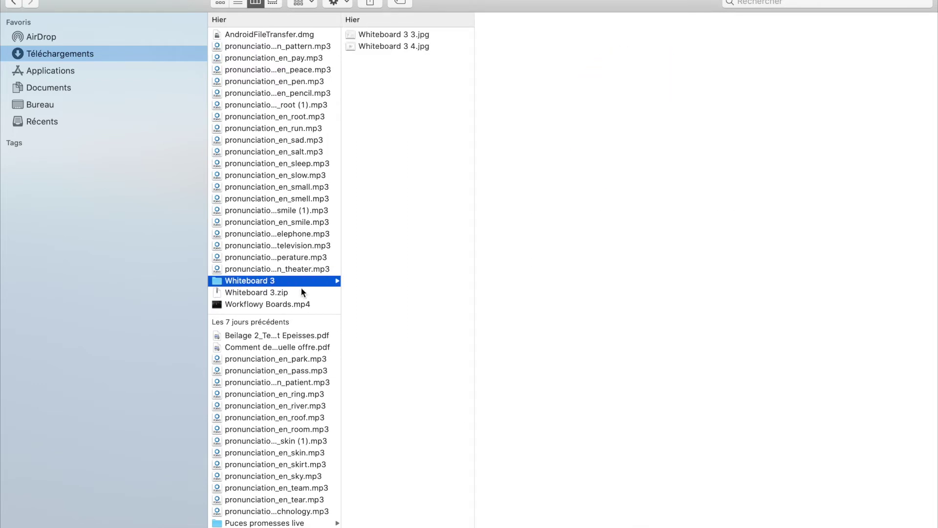
click(384, 34)
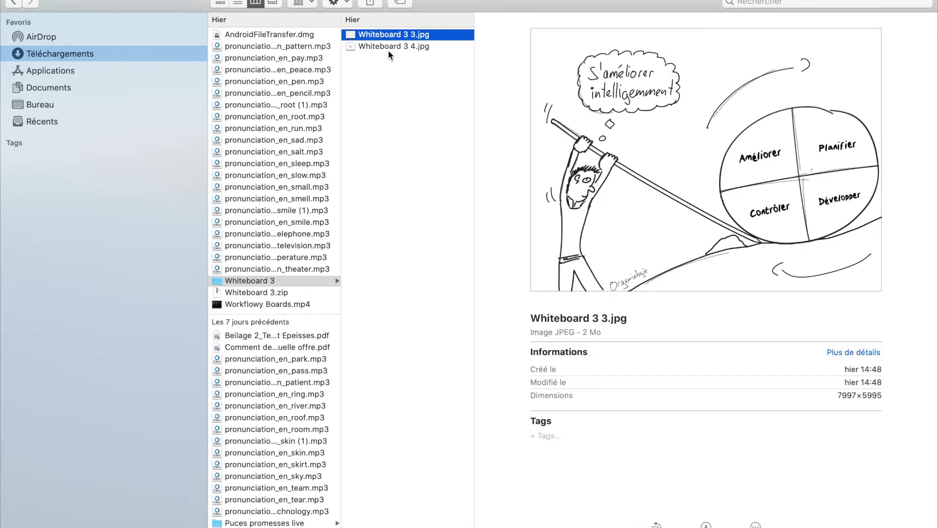
key(Down)
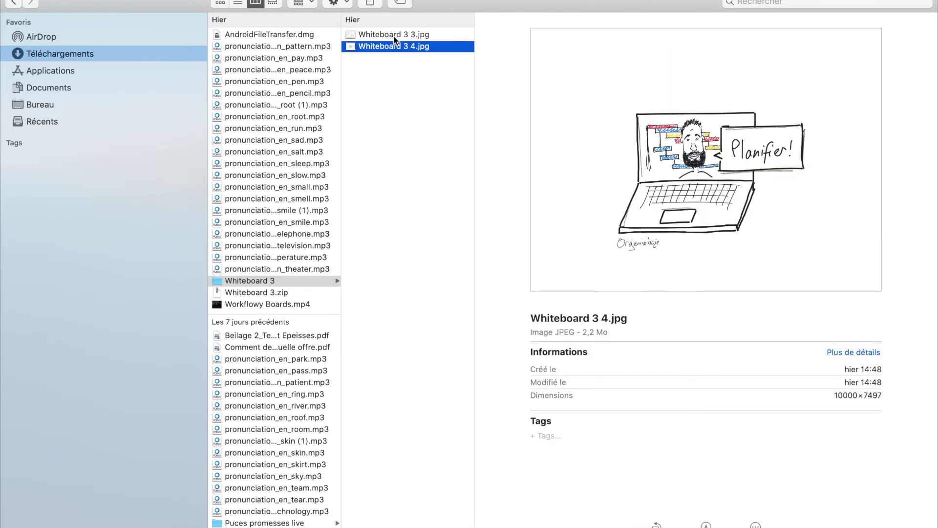
key(Up)
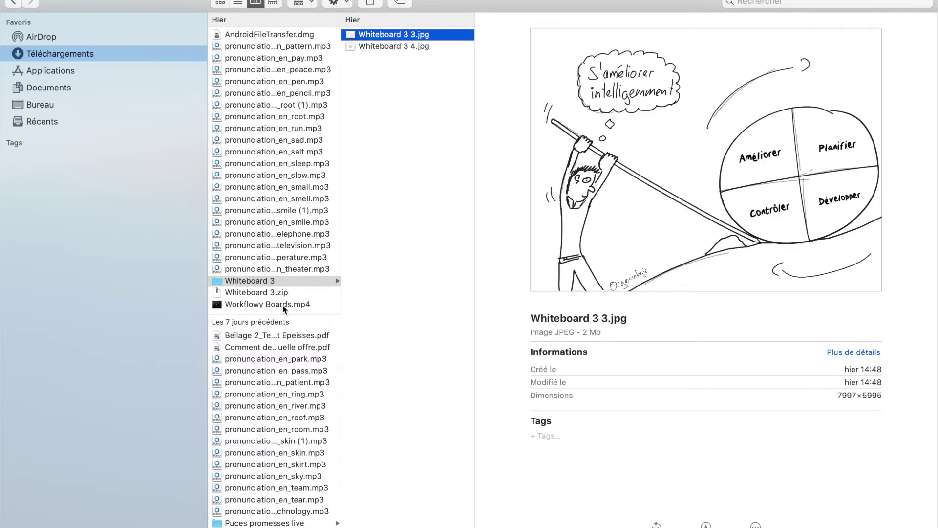
Move all items in the Téléchargements folder to the trash and close the Finder window.
click(290, 527)
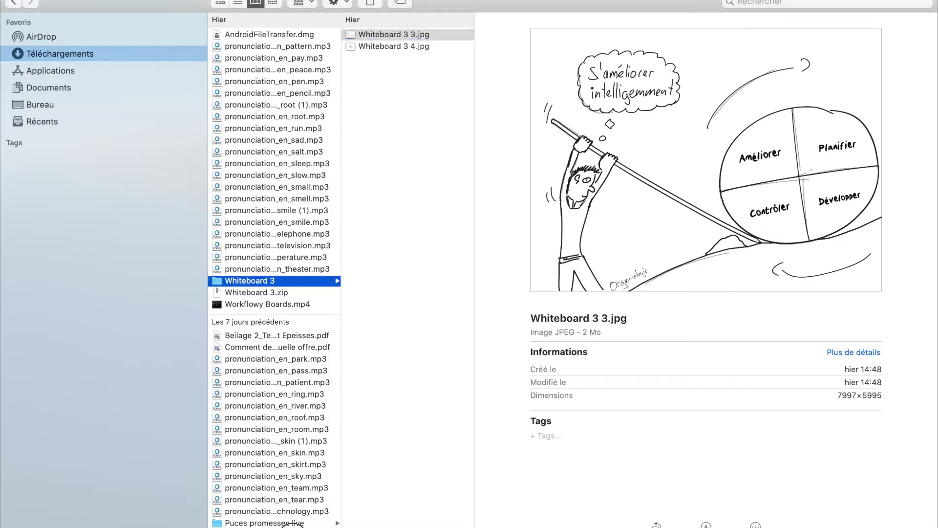
shift+click(280, 37)
drag(283, 224, 910, 526)
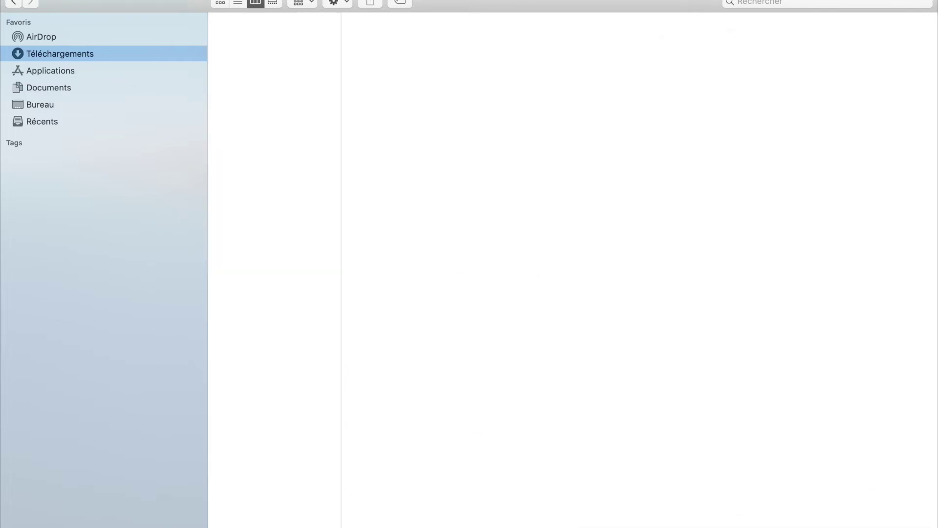
click(9, 10)
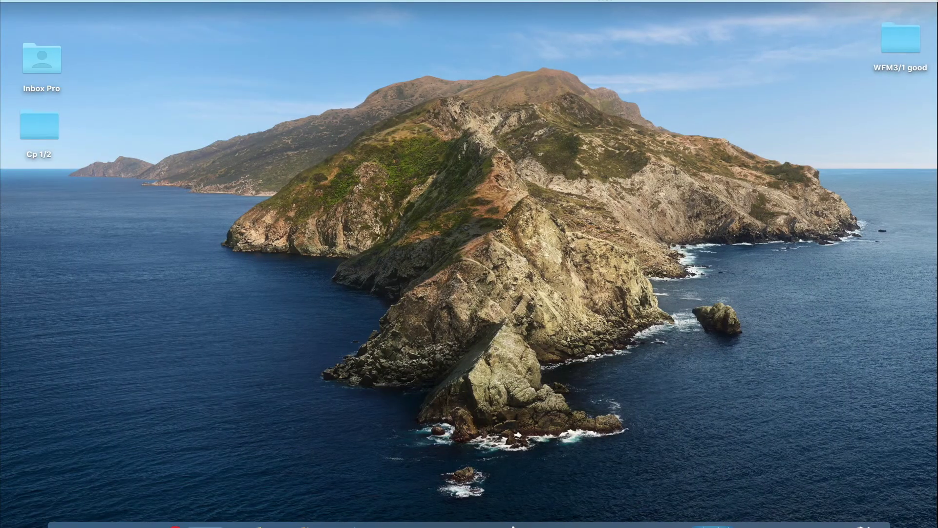
Switch back to WorkFlowy in the browser and open the "3 4 5 6 7 8 9" week of August in the Agenda.
click(559, 525)
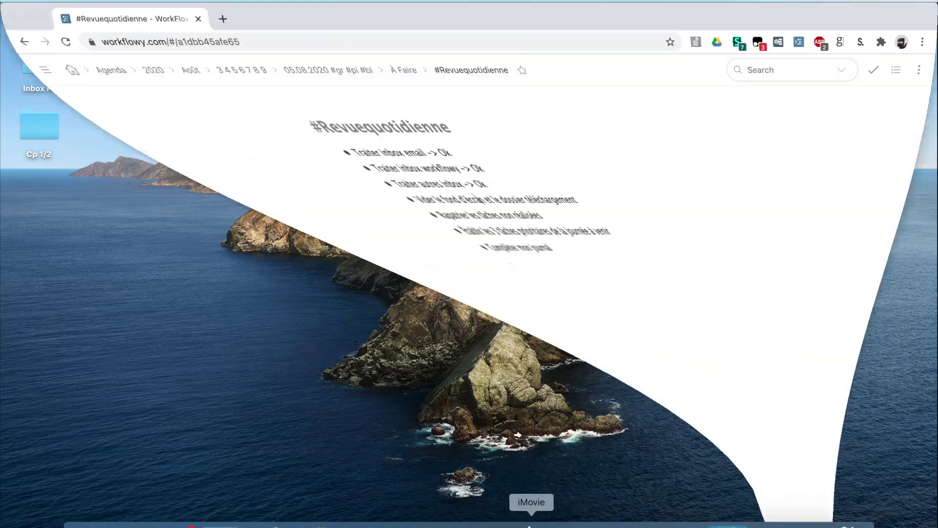
click(500, 199)
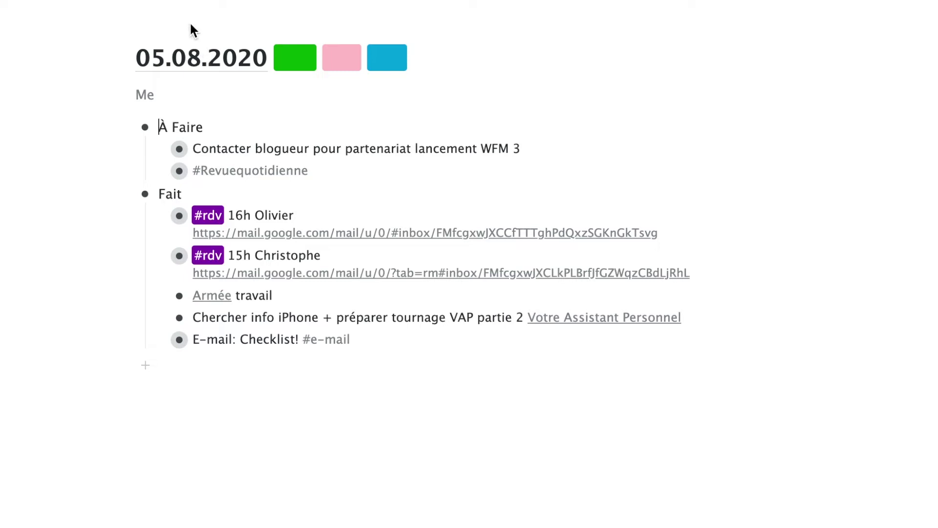
click(172, 2)
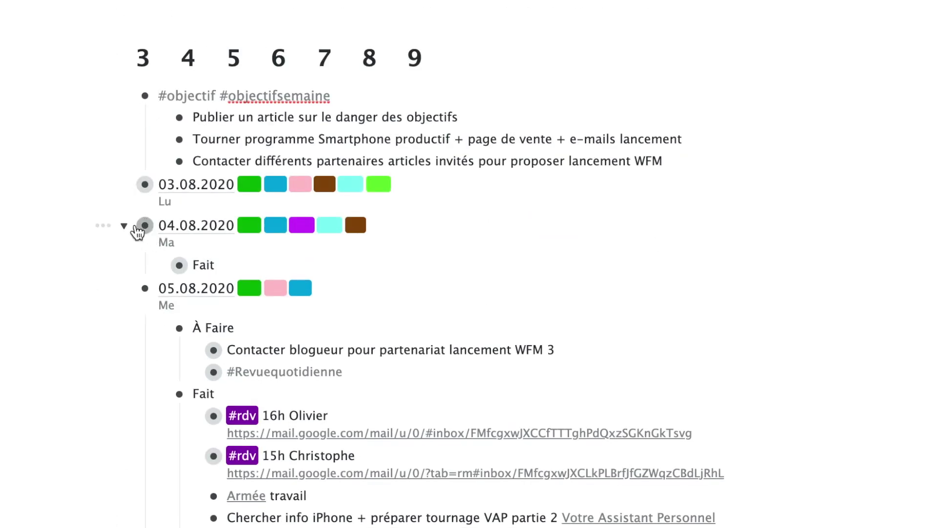
Collapse 04.08.2020 and expand 06.08.2020 in the week's list.
click(124, 226)
scroll(337, 331, down, 2)
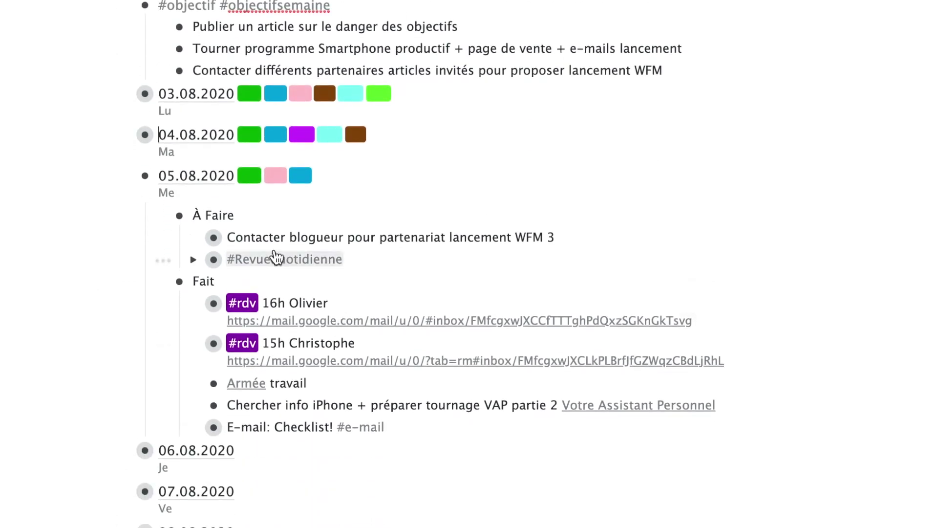
scroll(556, 241, down, 2)
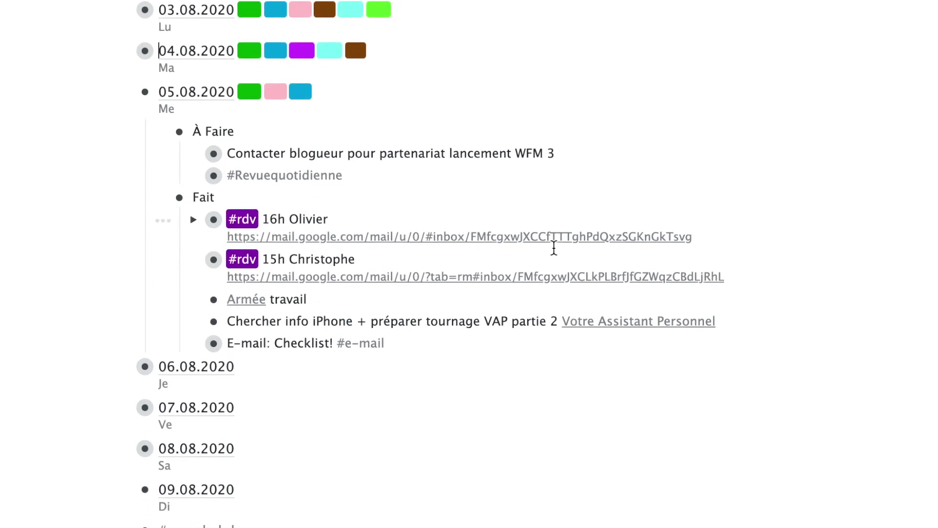
click(124, 365)
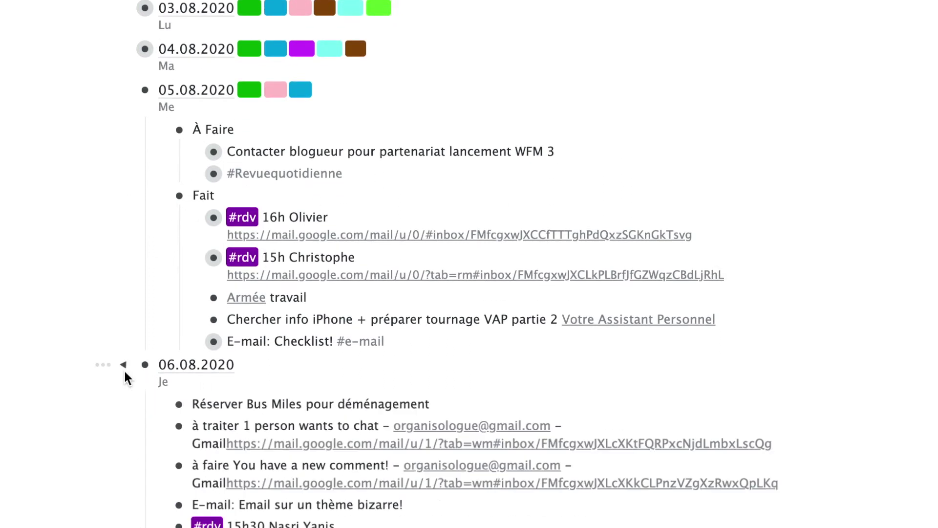
scroll(259, 397, down, 1)
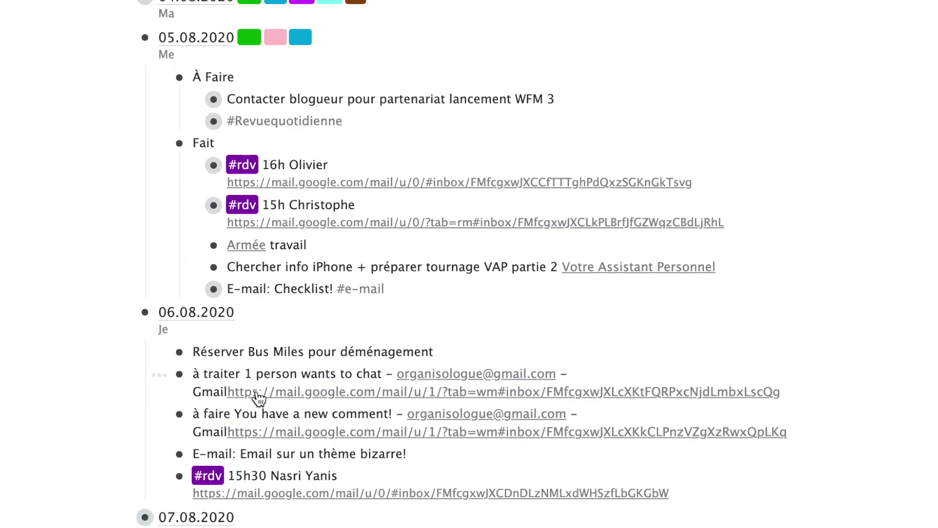
Remove the e-mail addresses from the two Gmail items under 06.08.2020, also dropping "to chat" from the first one.
click(515, 415)
drag(515, 415, 395, 414)
key(BackSpace)
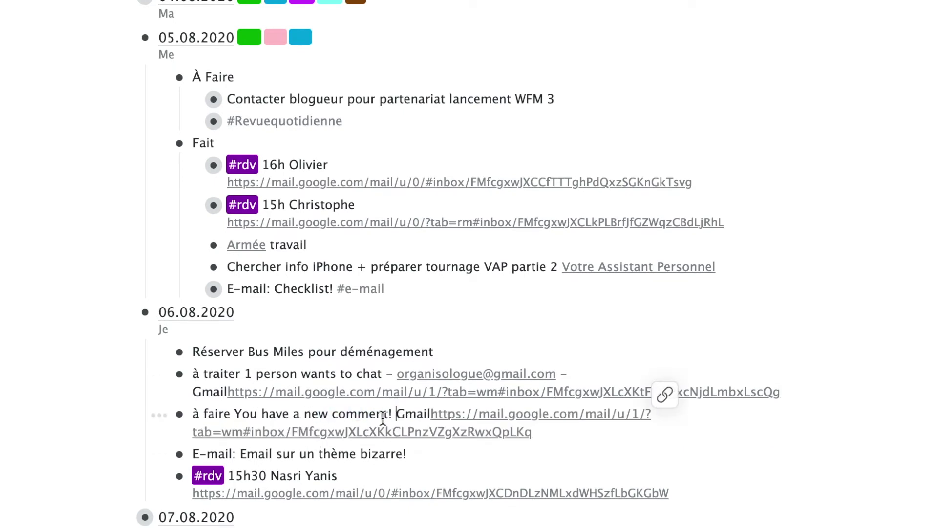
drag(583, 371, 343, 372)
key(BackSpace)
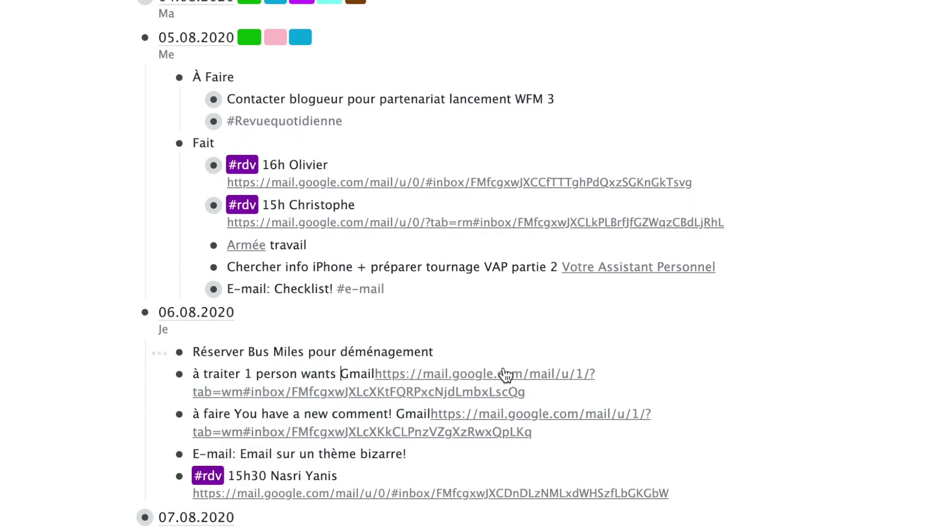
Try to delete "Gmail" and the start of the link in the "à traiter 1 person wants" item, and undo it.
key(super+shift+Right)
key(BackSpace)
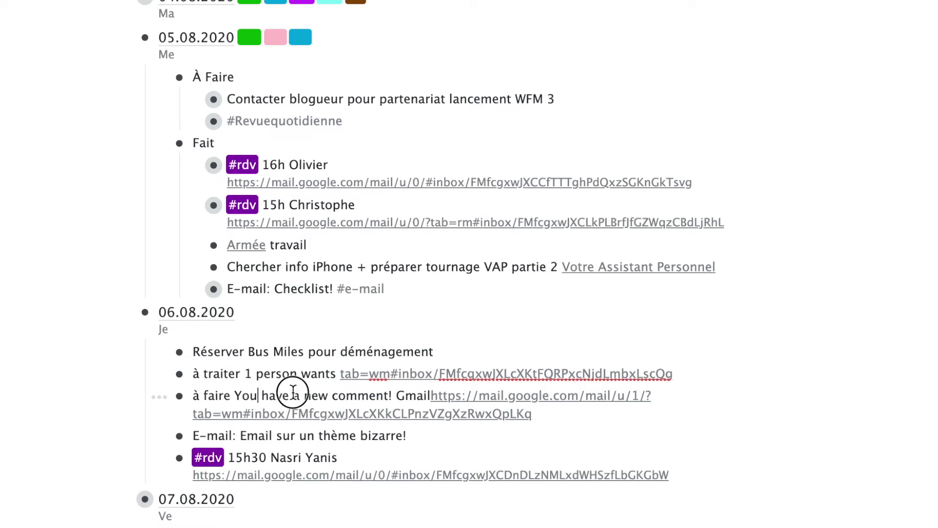
key(super+z)
Shorten the first Gmail item to "à traiter 1 person" plus its link, and check the linked message in Gmail.
click(348, 375)
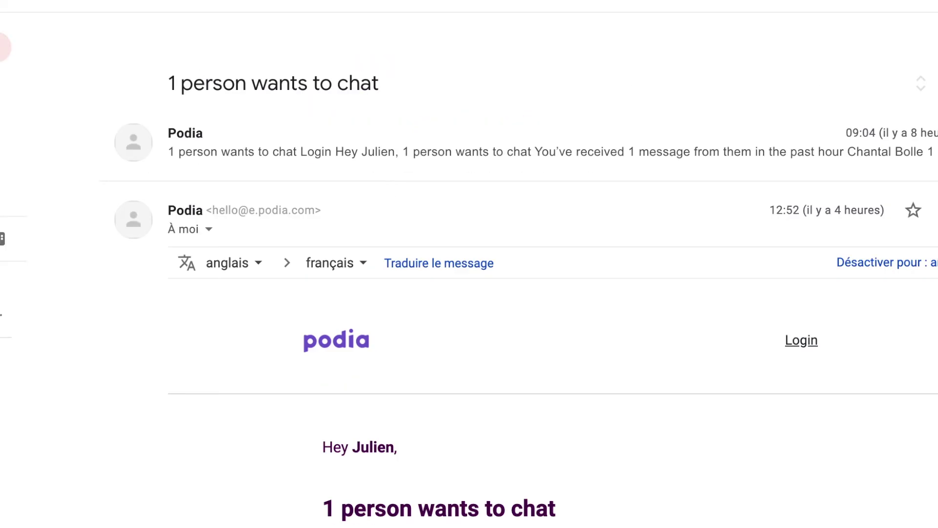
key(ctrl+w)
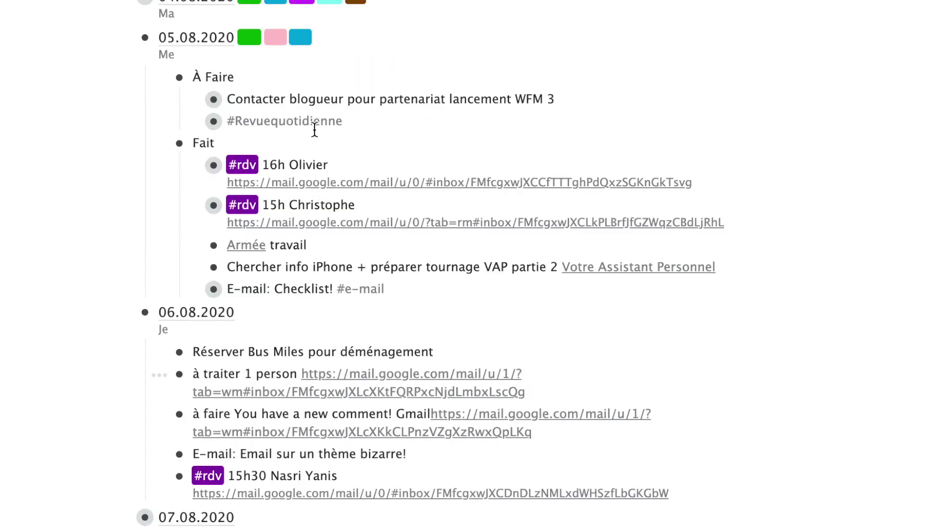
Move "E-mail: Email sur un thème bizarre!" to the start of 06.08.2020 and remove the surname from the 15h30 #rdv item.
drag(179, 453, 173, 347)
click(310, 476)
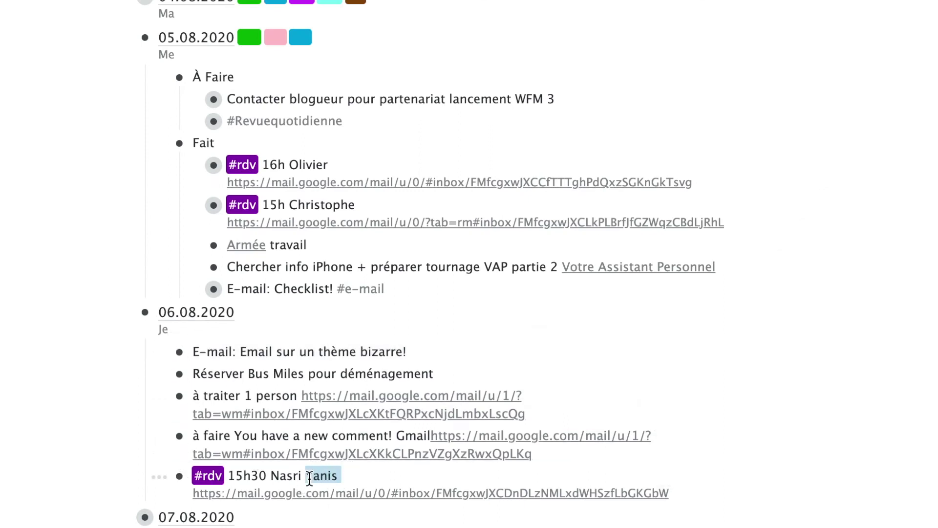
click(296, 479)
mouse_move(296, 479)
mouse_down()
mouse_move(272, 483)
mouse_move(299, 476)
mouse_up()
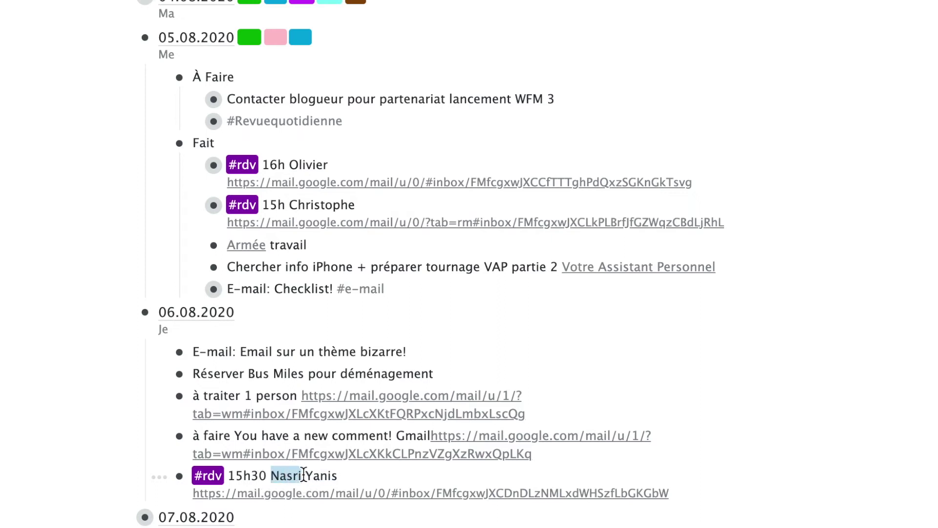
key(BackSpace)
key(BackSpace)
Add a first item "Tournage" under 06.08.2020 with an internal link to Votre Assistant Personnel.
click(275, 315)
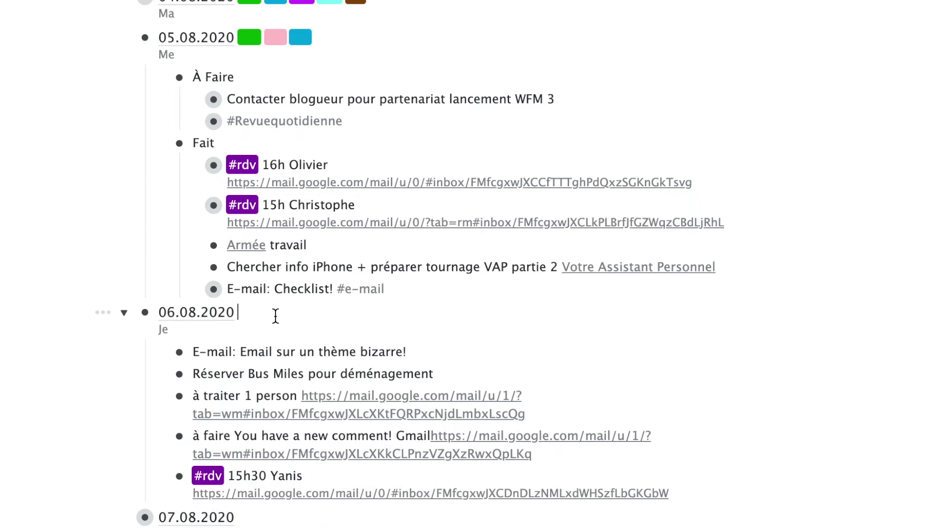
key(Return)
text(Tournga)
key(BackSpace)
text(e [[v)
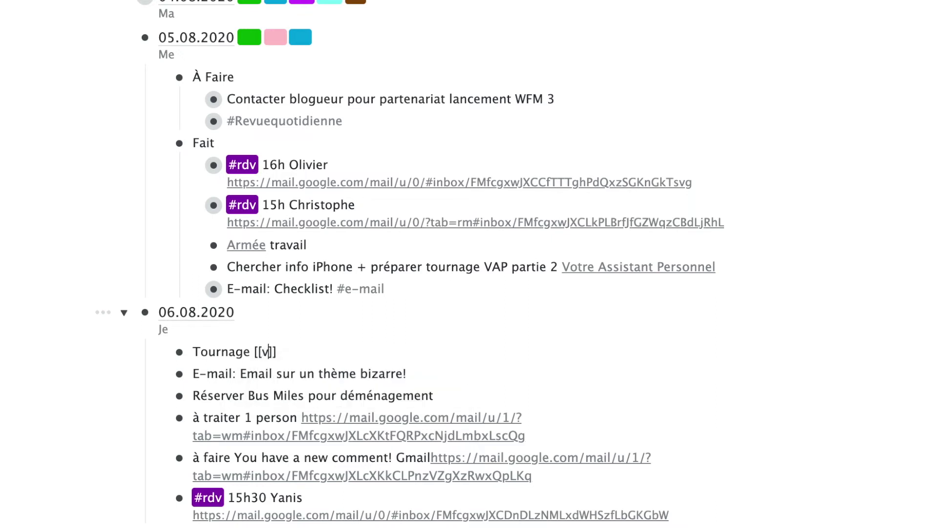
text(otre assistant per)
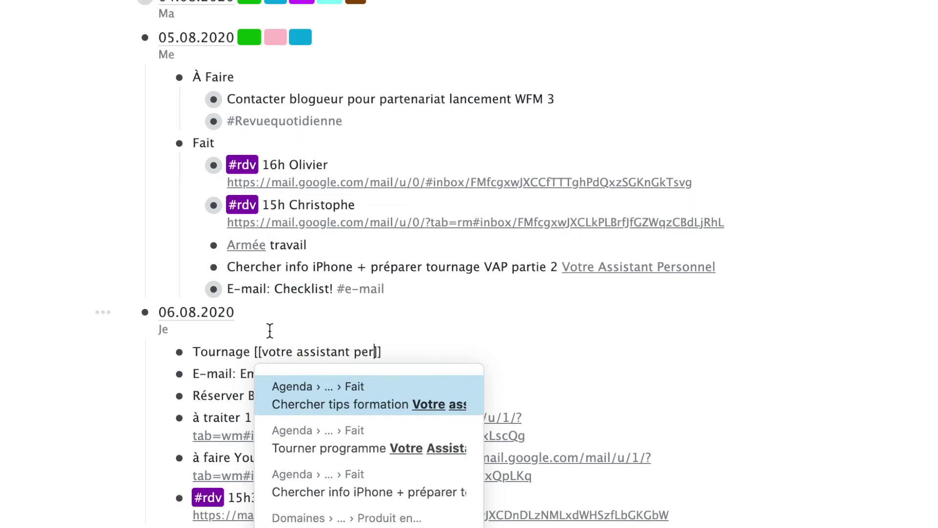
click(360, 515)
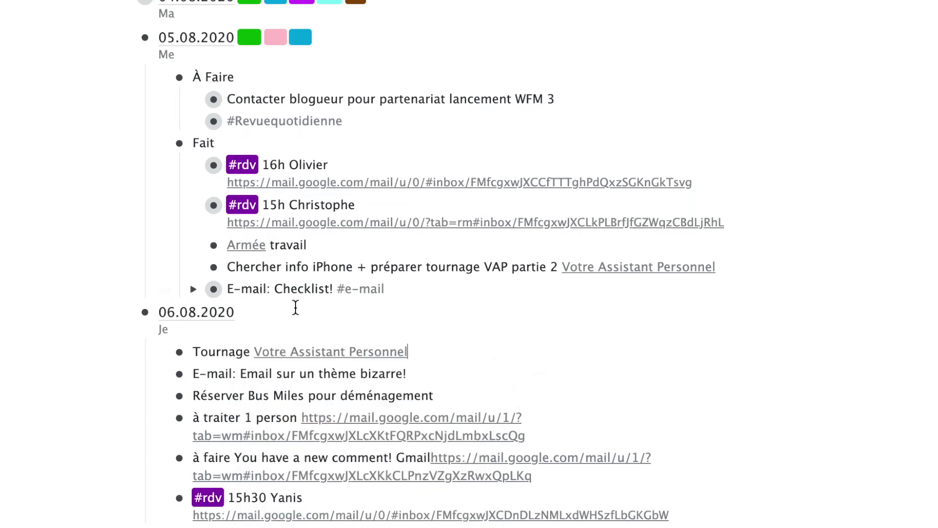
Open the linked Votre Assistant Personnel project and collapse its "créer un concept", "plan du produit" and "Email lancement" items.
click(307, 361)
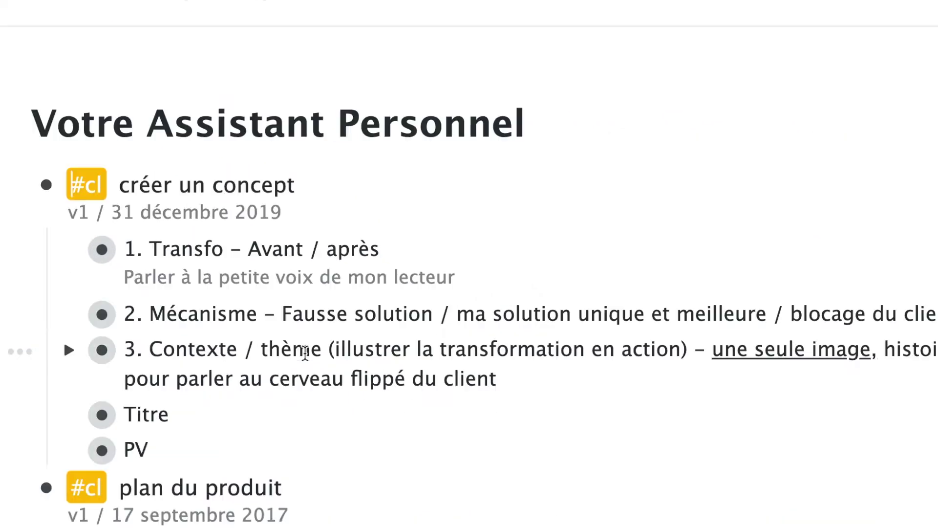
click(12, 160)
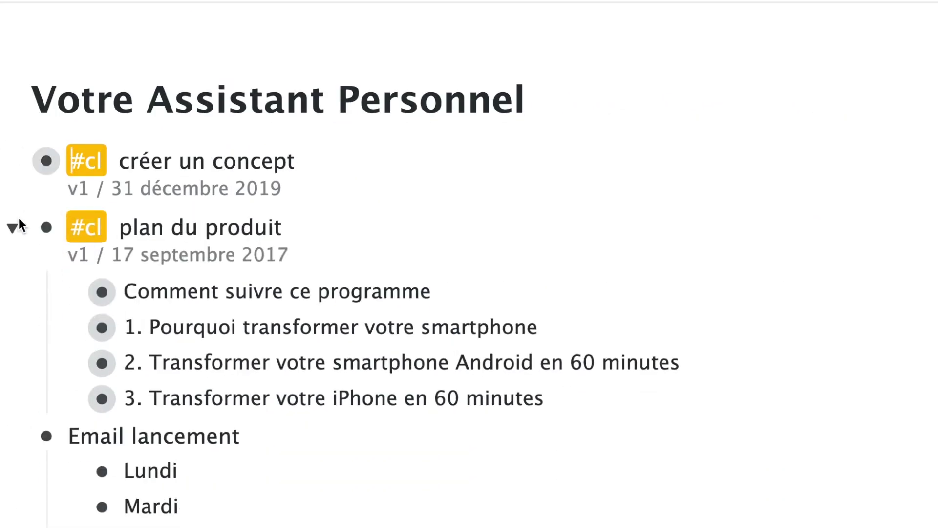
click(14, 224)
click(13, 294)
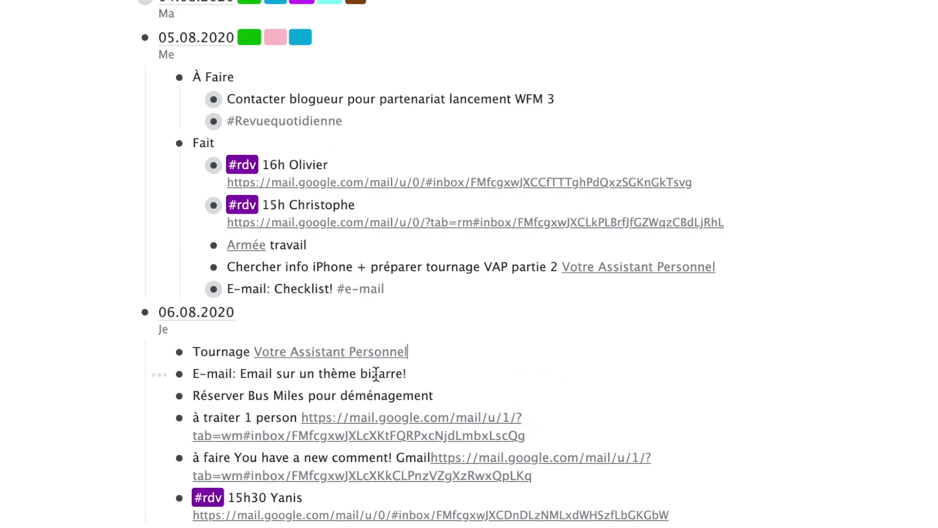
Move the E-mail item above Tournage under 06.08.2020 and move "Contacter blogueur pour partenariat lancement WFM 3" to the end of that day.
drag(180, 373, 181, 346)
scroll(723, 195, up, 1)
click(204, 149)
drag(204, 149, 178, 518)
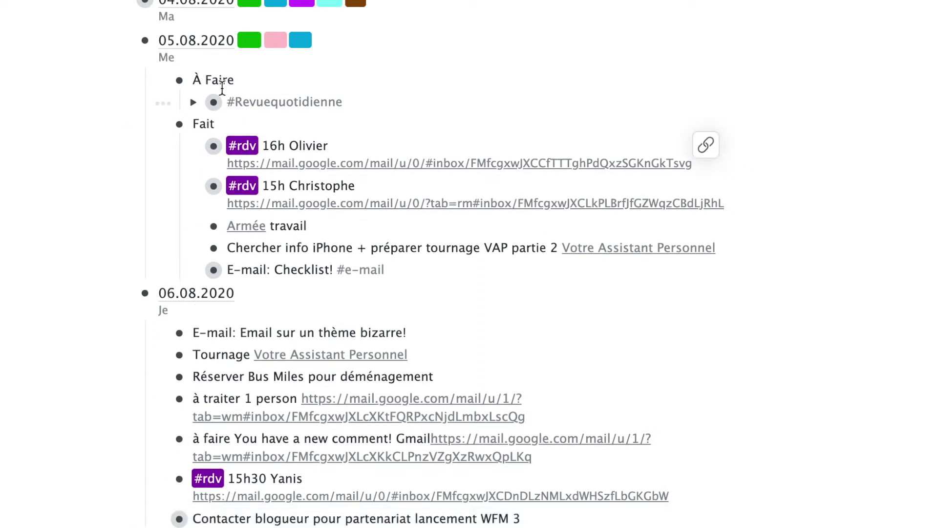
Move #Revuequotidienne into Fait under 05.08.2020 and delete that day's empty "À Faire" item.
drag(214, 101, 211, 128)
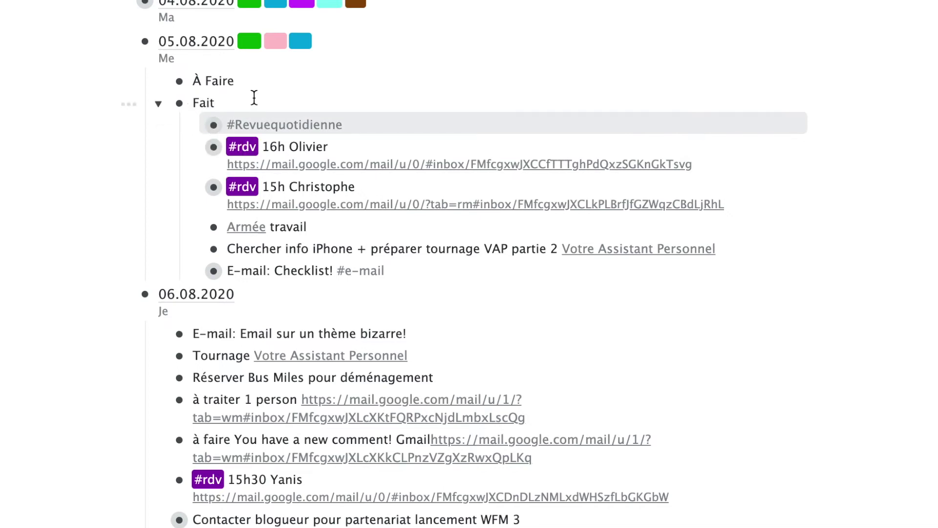
click(265, 80)
key(super+shift+BackSpace)
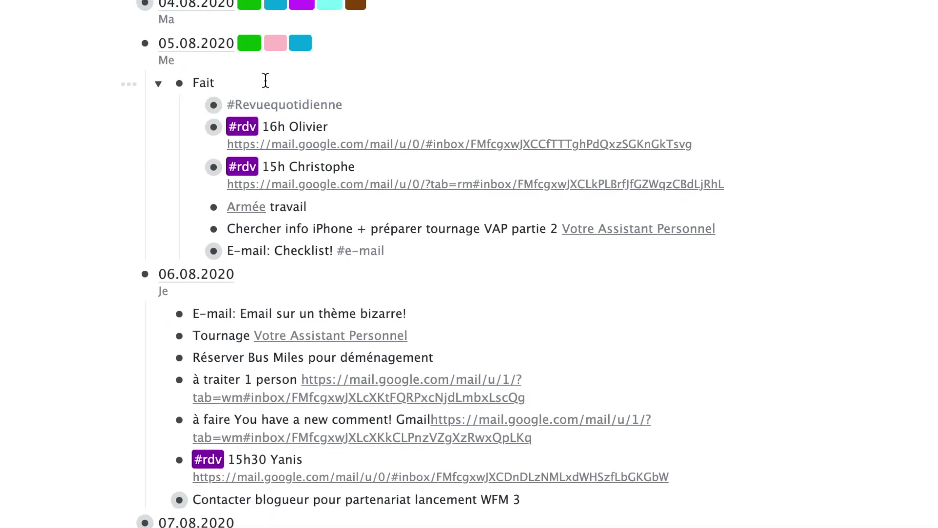
Open #Revuequotidienne and add "-> Ok" to "Rapatrier les tâches non réalisées".
click(213, 105)
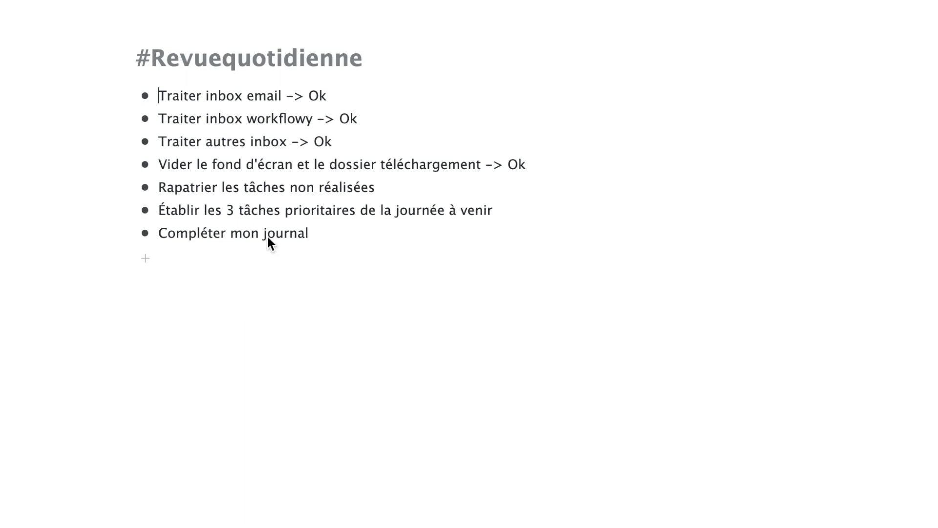
click(417, 192)
click(526, 218)
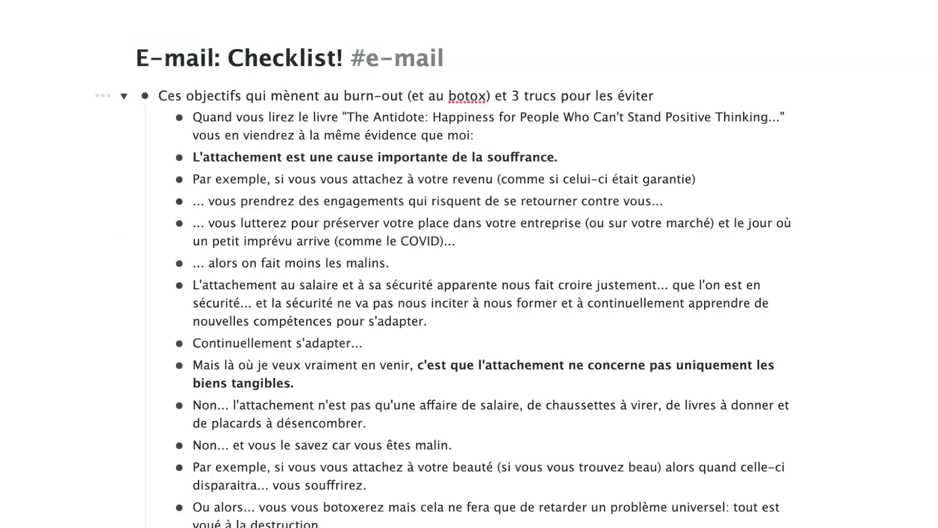
Go to 06.08.2020, add a first item "À faire" and move all of the day's tasks under it.
key(super+comma)
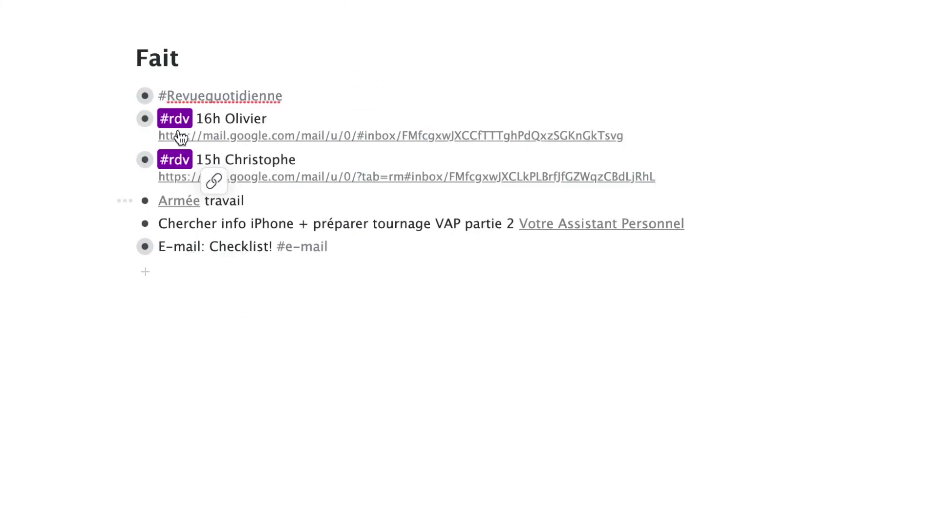
key(super+comma)
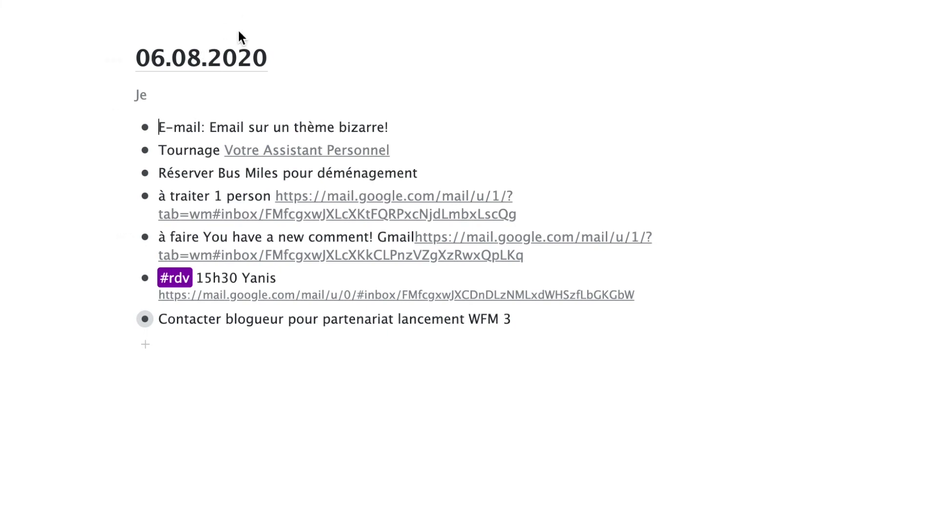
click(280, 58)
key(Return)
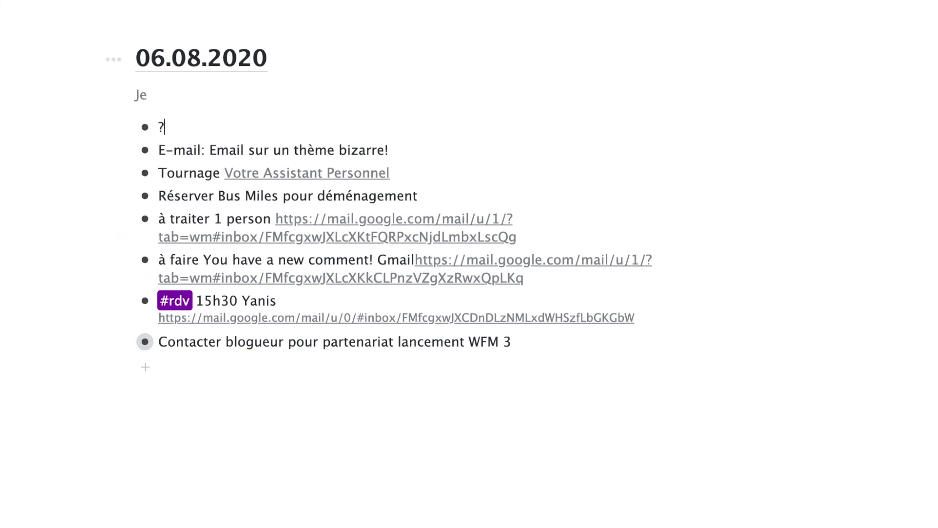
text(À faire)
key(Return)
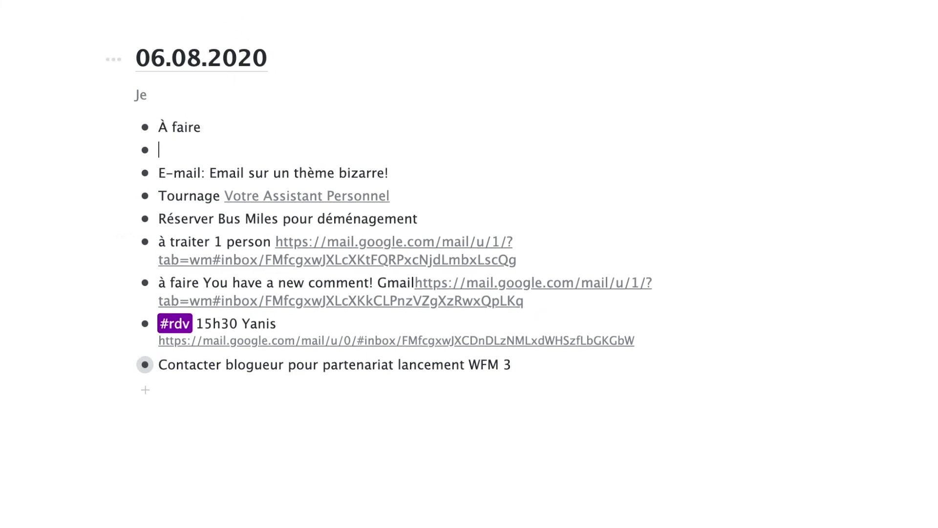
drag(199, 162, 188, 352)
drag(145, 170, 162, 144)
Open the "À faire" list, make its first three tasks bold and put "! " before the E-mail item.
click(145, 127)
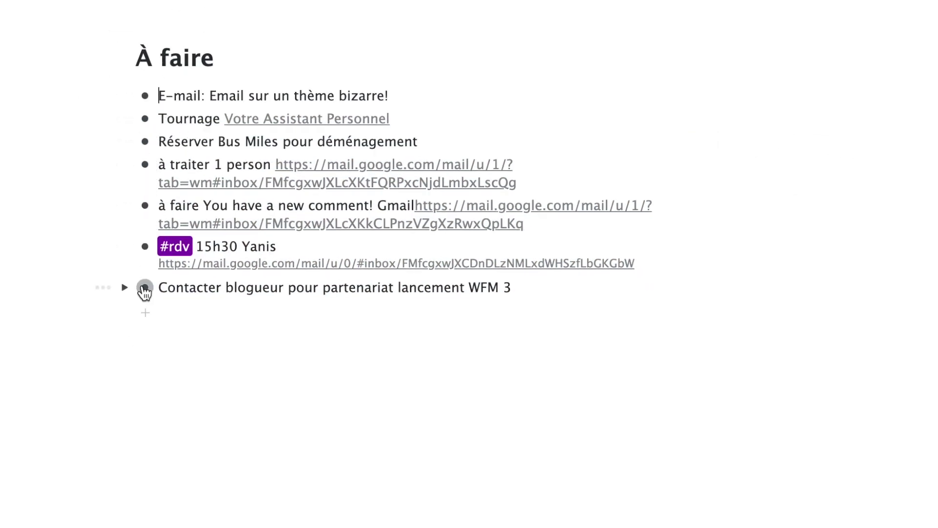
drag(425, 138, 148, 93)
key(super+b)
click(534, 107)
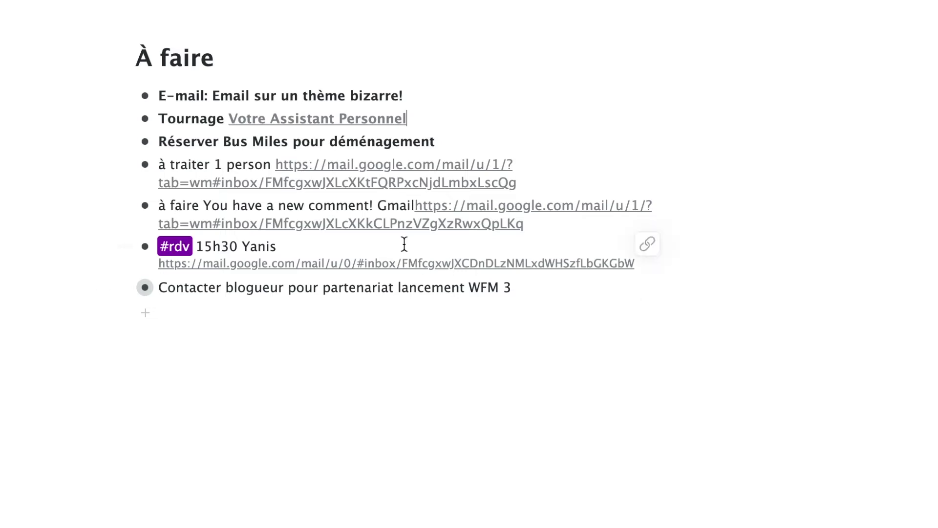
click(159, 94)
text(!)
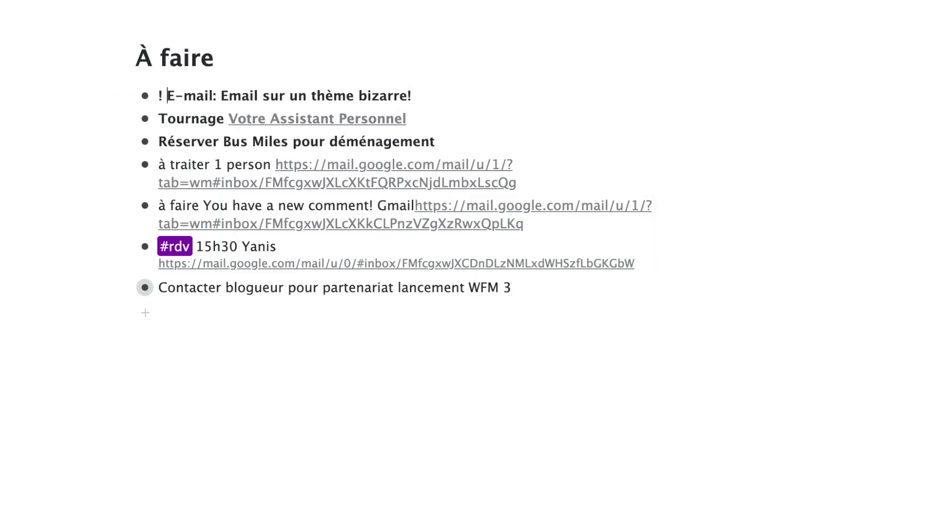
key(alt+x)
text(t¨)
key(Return)
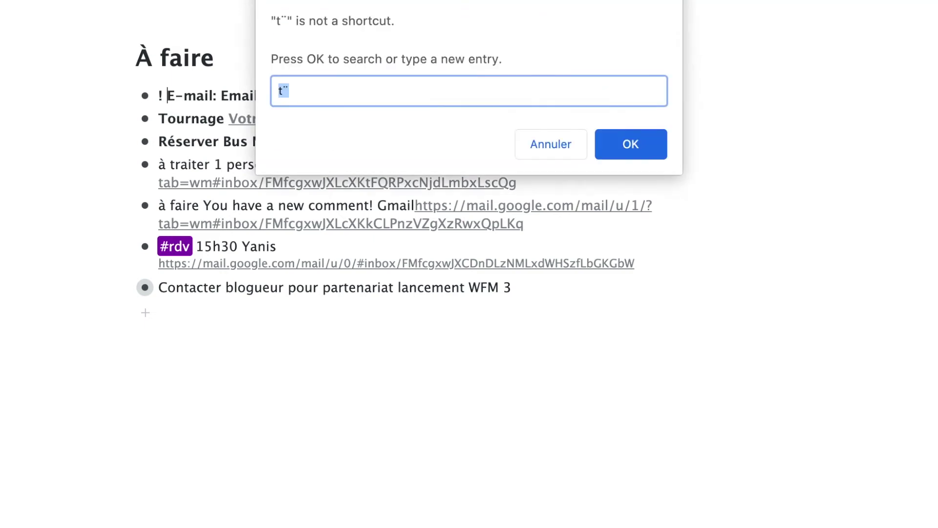
key(Escape)
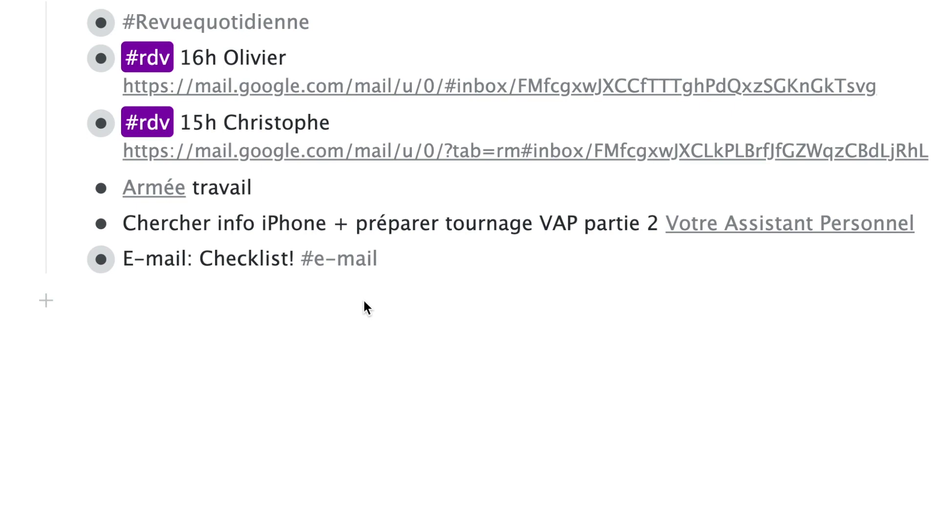
Open #Revuequotidienne under 05.08.2020 and add "-> Ok" to "Établir les 3 tâches prioritaires de la journée à venir".
scroll(182, 222, up, 3)
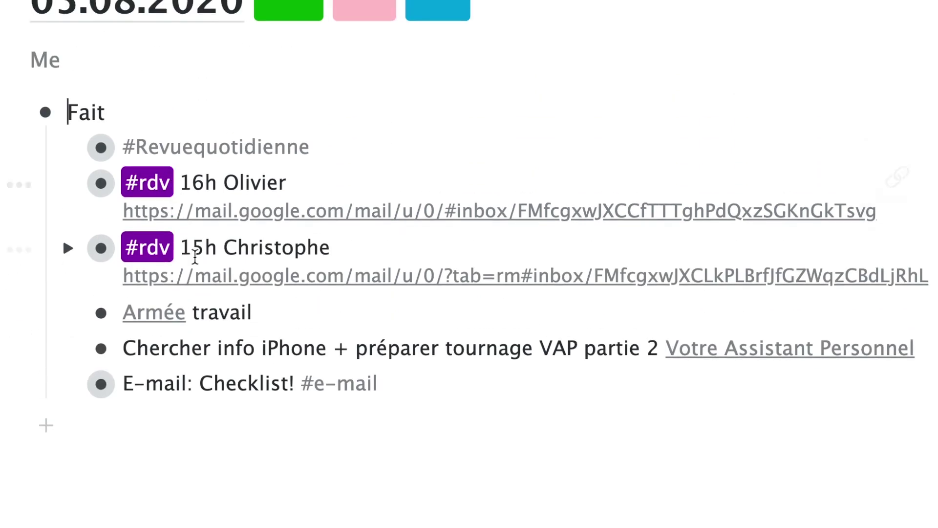
click(111, 151)
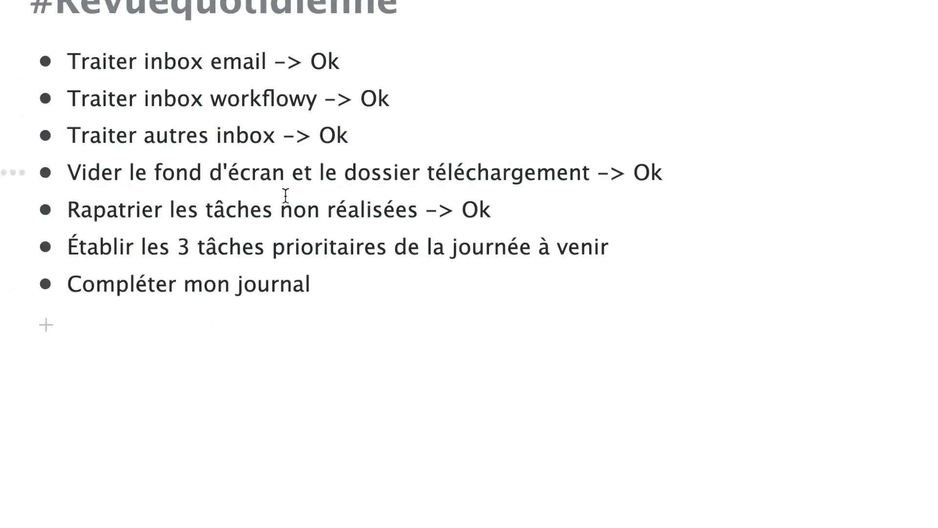
click(619, 244)
text(-> Ok)
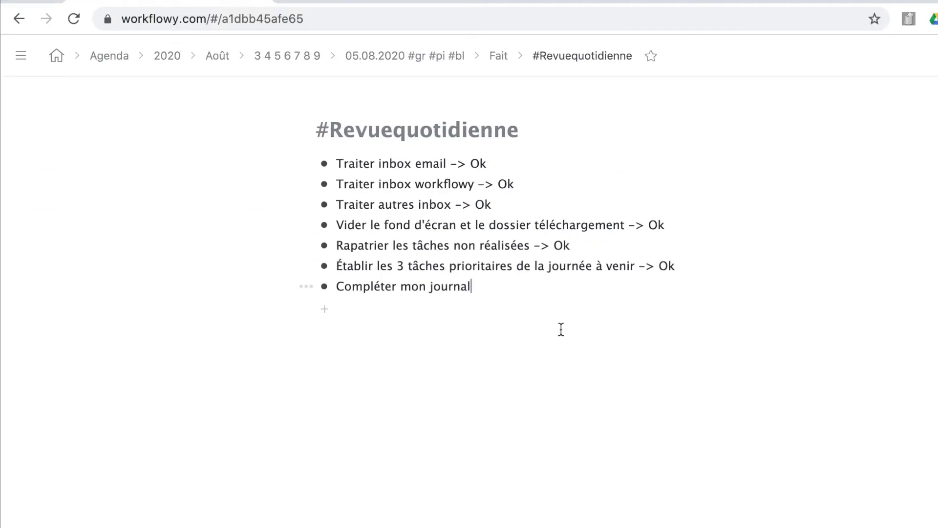
Bring the #Revuequotidienne template from the starred #Métadonnées into the review list and create a new copy from it.
click(21, 56)
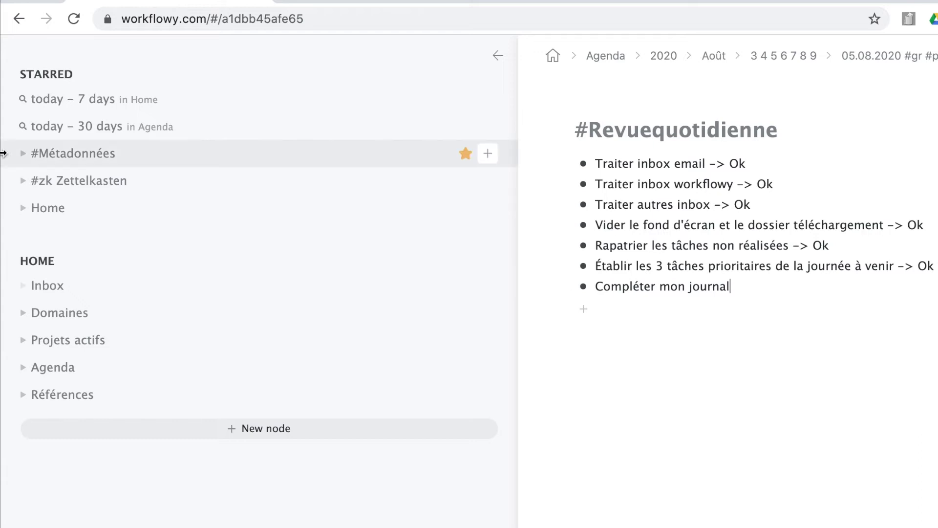
click(21, 153)
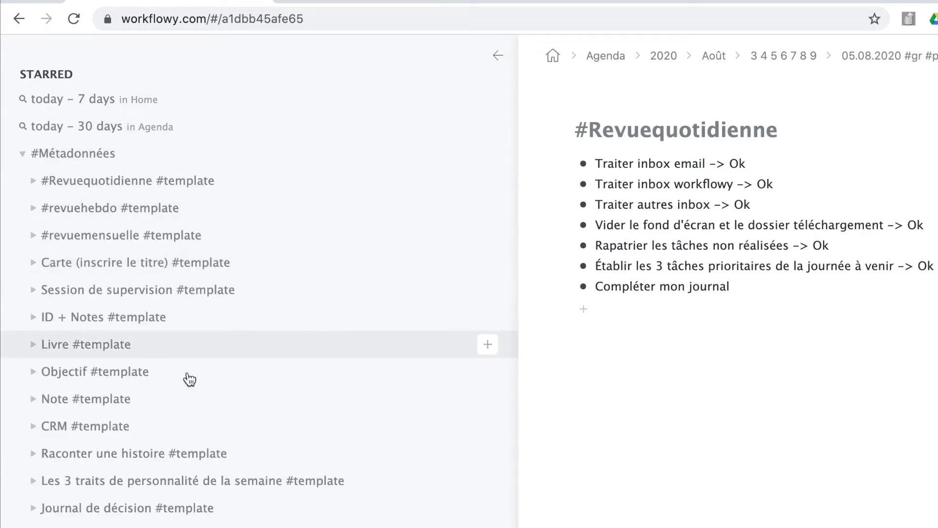
drag(481, 182, 643, 299)
click(612, 305)
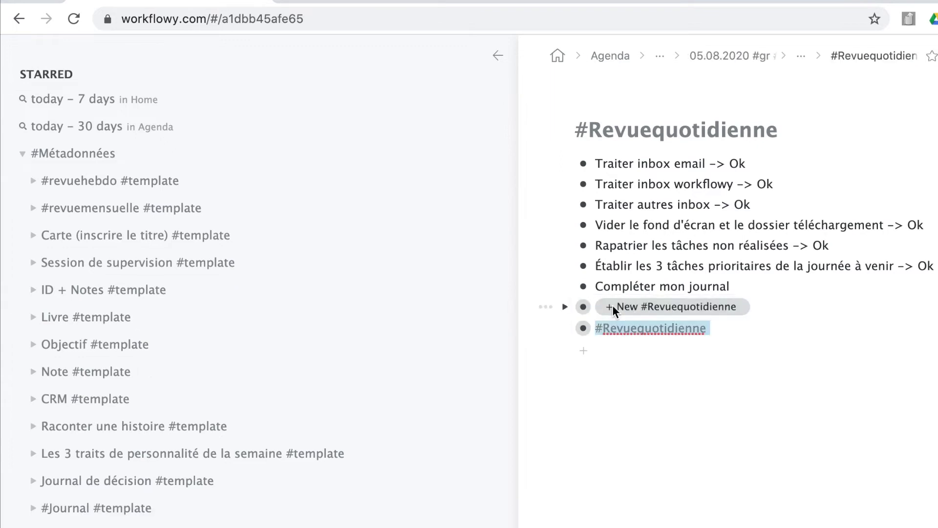
Delete the "Compléter mon journal" item from the daily review list.
click(743, 289)
key(shift+Home)
key(BackSpace)
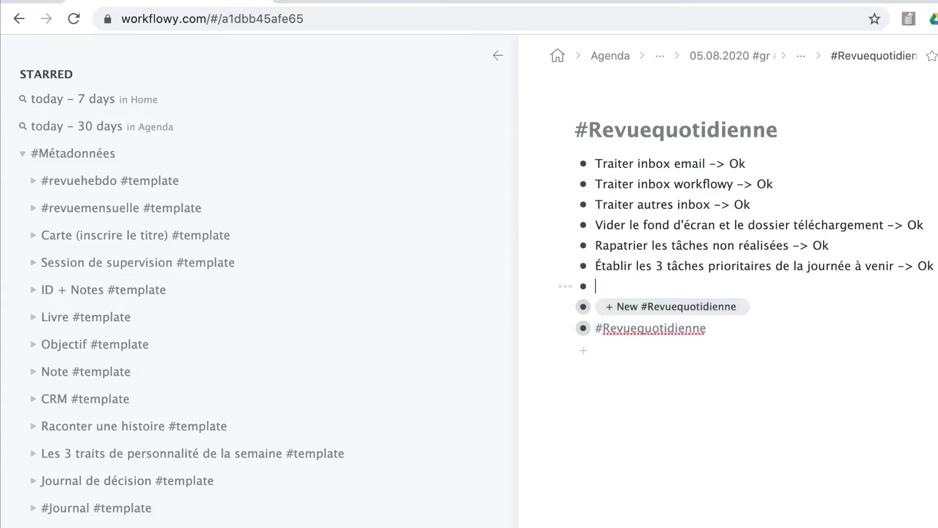
key(BackSpace)
Return the #Revuequotidienne template to the starred #Métadonnées and delete the nested #Revuequotidienne copy from the review list.
drag(583, 286, 43, 171)
click(23, 153)
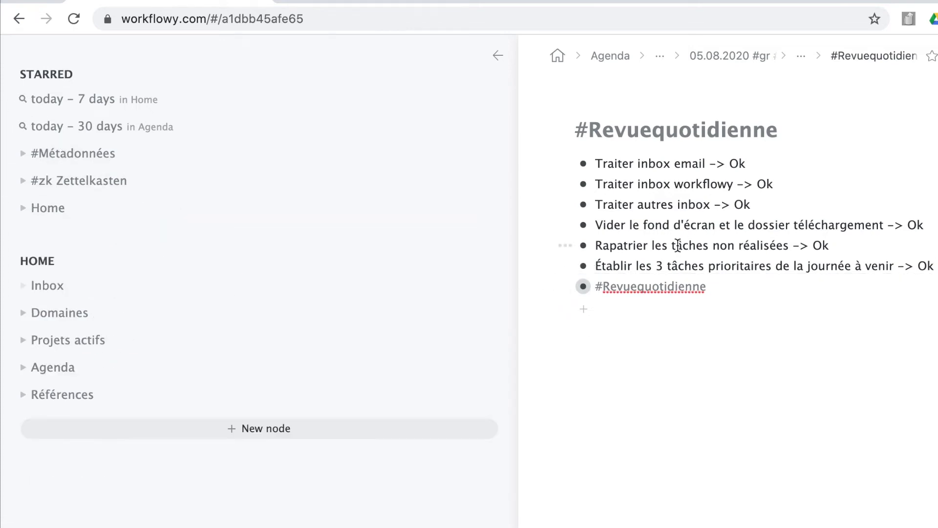
click(583, 286)
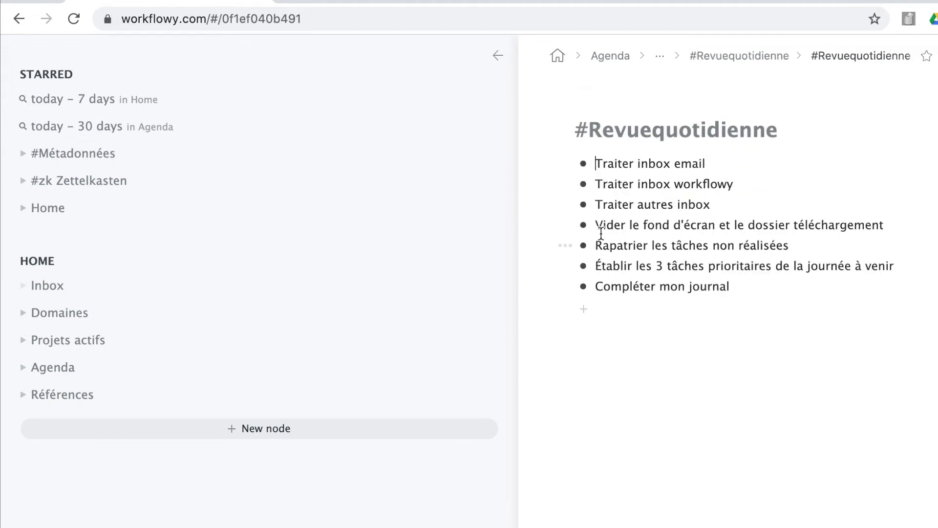
key(super+bracketleft)
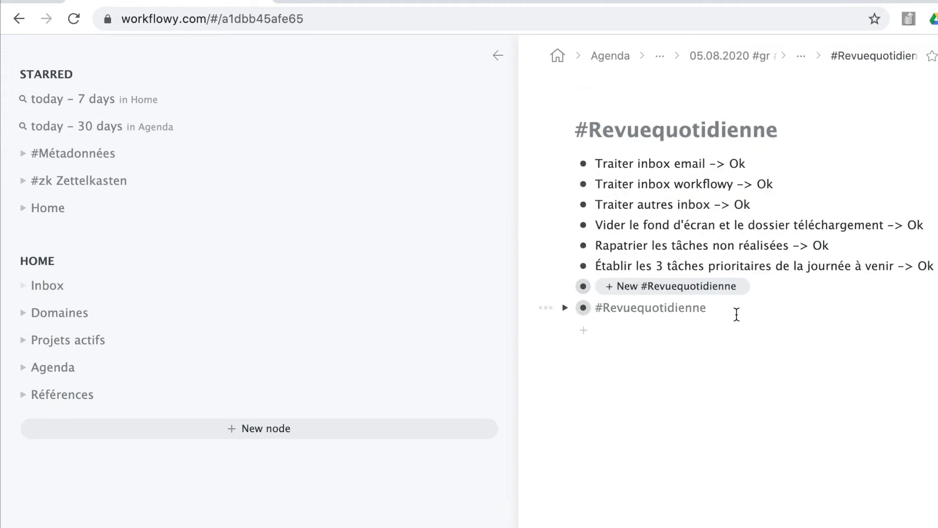
click(24, 158)
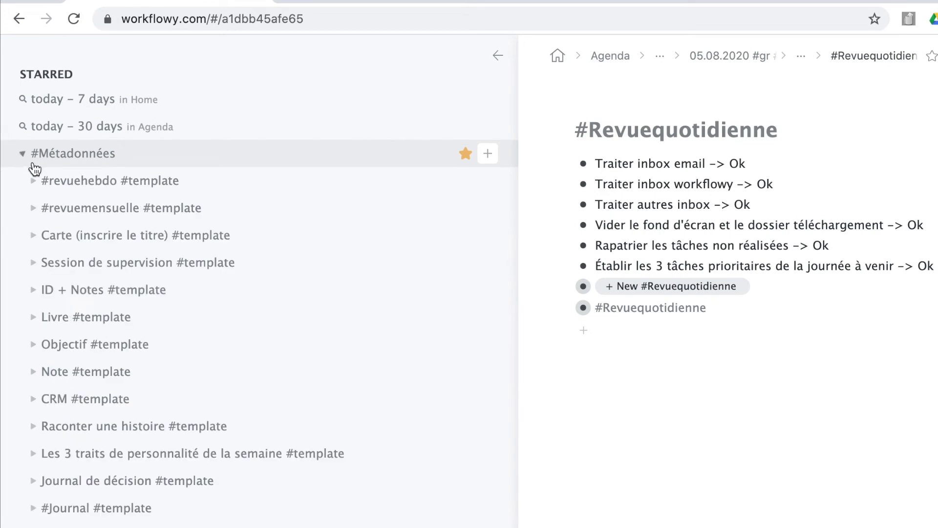
drag(575, 283, 22, 161)
click(723, 281)
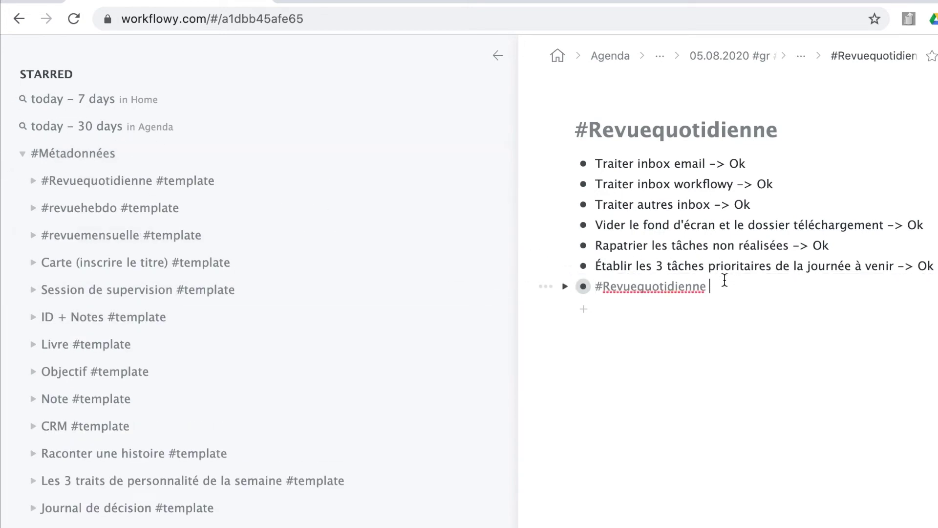
key(ctrl+shift+BackSpace)
Add a #Journal item at the end of the daily review from the #Journal template in #Métadonnées.
drag(88, 522, 16, 510)
click(612, 286)
click(498, 56)
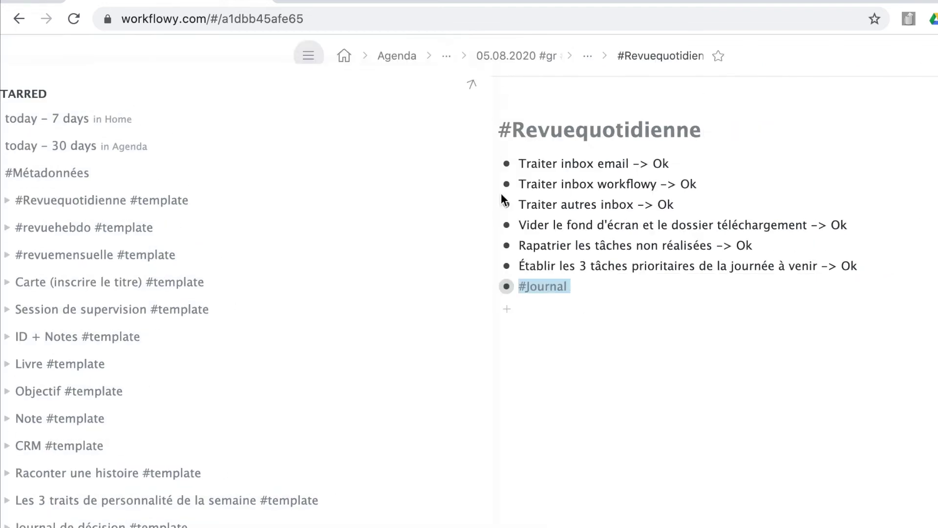
Open the #Journal item, add an empty sub-item under "Ce que j'ai fait" and zoom in on that heading.
click(322, 286)
click(442, 162)
key(Return)
key(Tab)
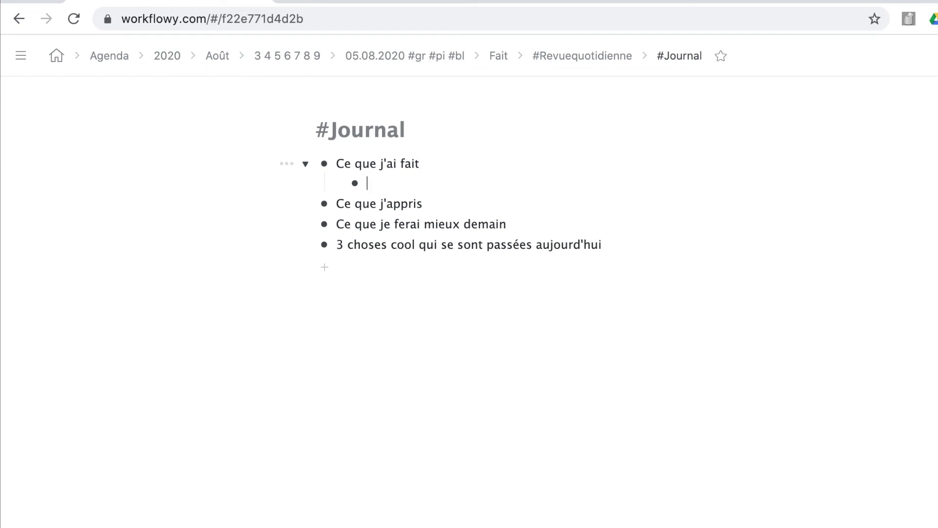
key(ctrl+bracketright)
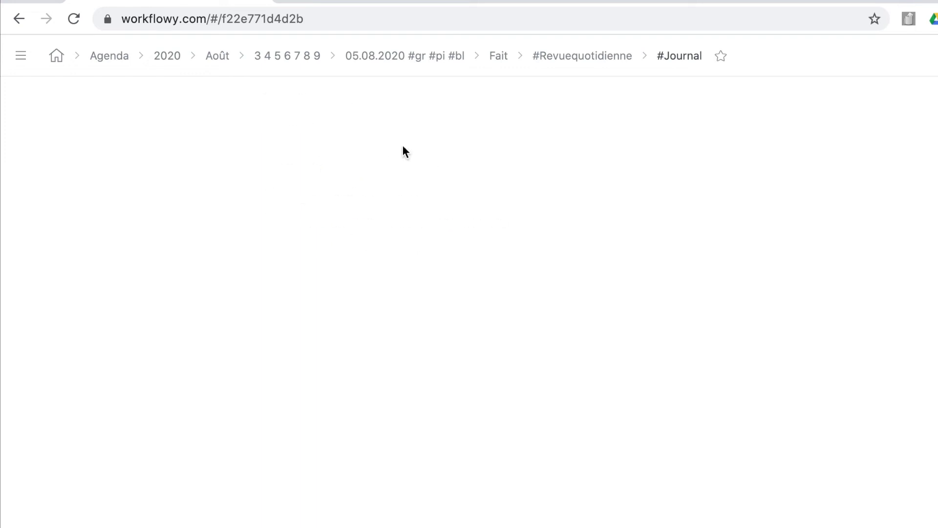
key(ctrl+bracketleft)
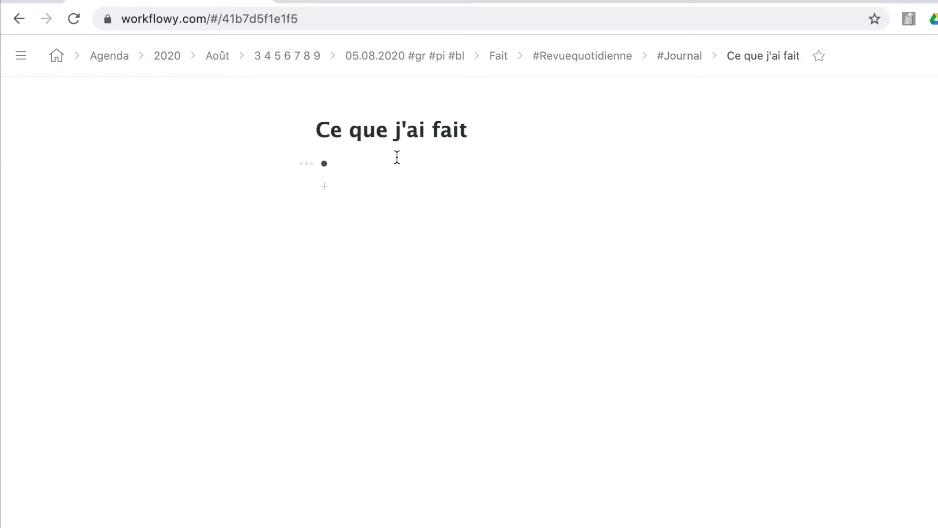
Write two entries under "Ce que j'ai fait": sleep and the e-mail on 3 questions, and the confédération (armée) project with two Workflowy master 3 client calls.
text(Aujourd'hui excellente nuit de sommeil. J'ai ensuite envoyé un e-mail sur 3 questions importantes à se poser pour éviter les pièges de l'objectif.)
key(Return)
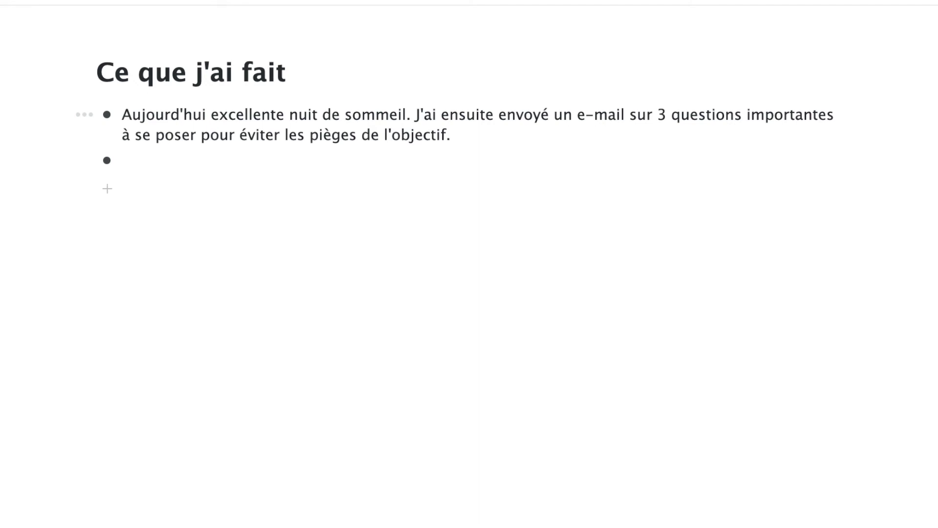
text(J'ai ensuite bossé sur mon projet avec la confédération (armée) et j'ai pu avoir deux appels avec les clients du programme Workflowy master 3.)
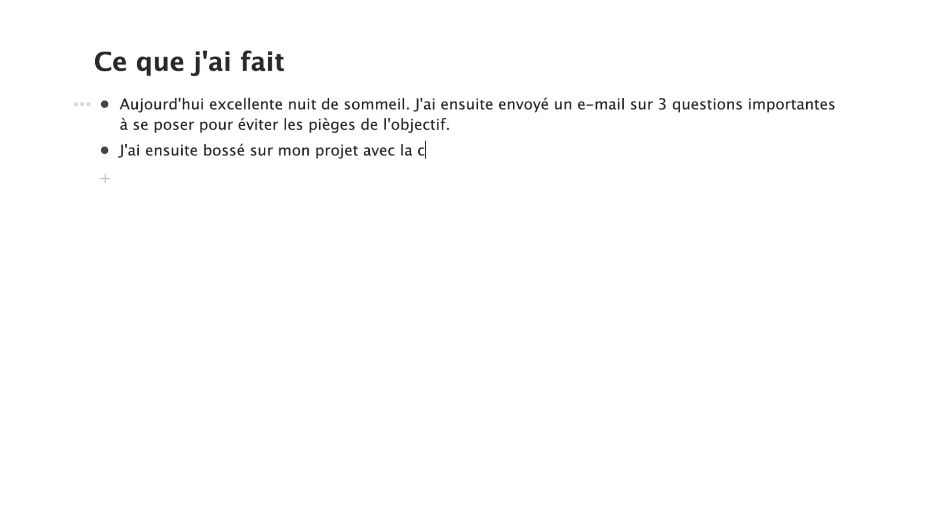
key(Return)
Add a third entry about the programme simple & Sinister and rereading a note, linked to "Conditionnement Opérant (article) B.F. Skinner".
text(J'ai également fait le programme simple & Sinister. J'ai relu la note sur [[)
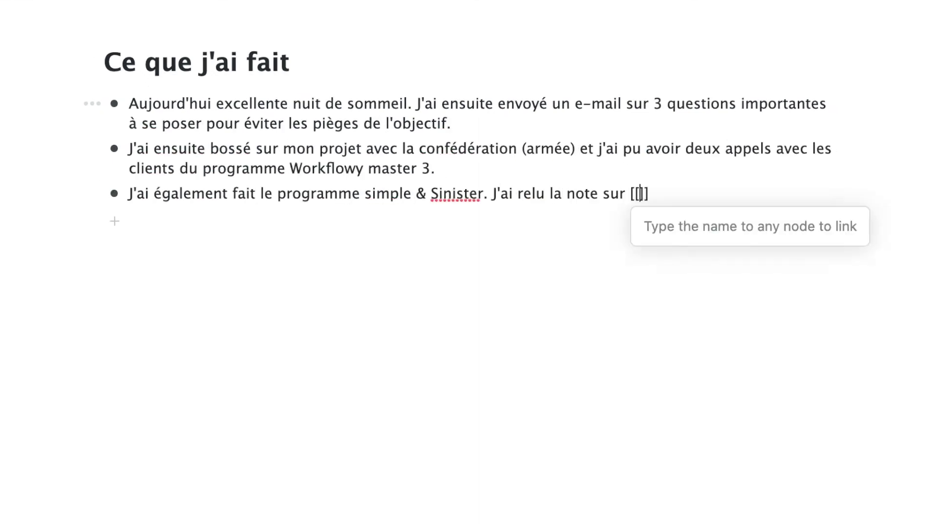
text(Conditionnement Opérant (article) B.F. Skinner)
key(Return)
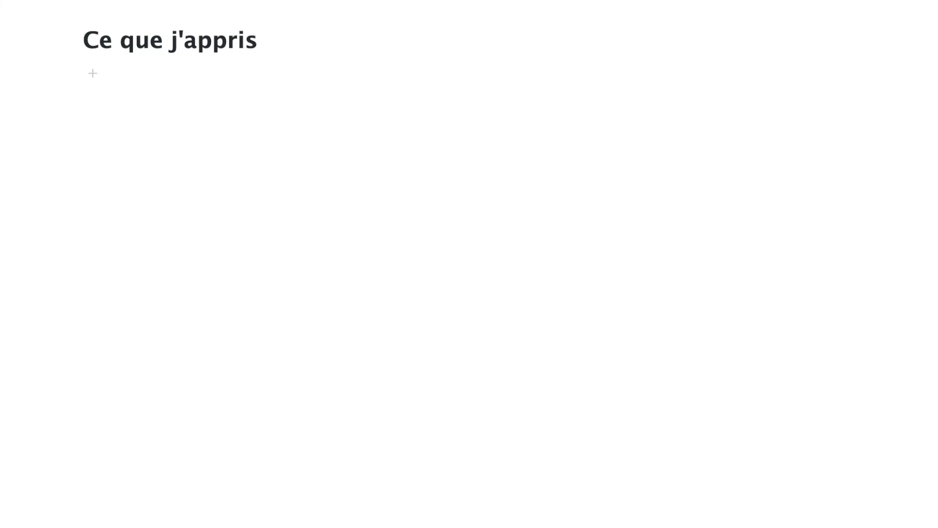
Under "Ce que j'appris", write "Aujourd'hui j'ai appris que les dépendances fréquentes dans les projets de groupe sont les validations qui doivent être effectué par d'autres personnes.".
text(Aujourd'hui j'ai appris qu'il était possible)
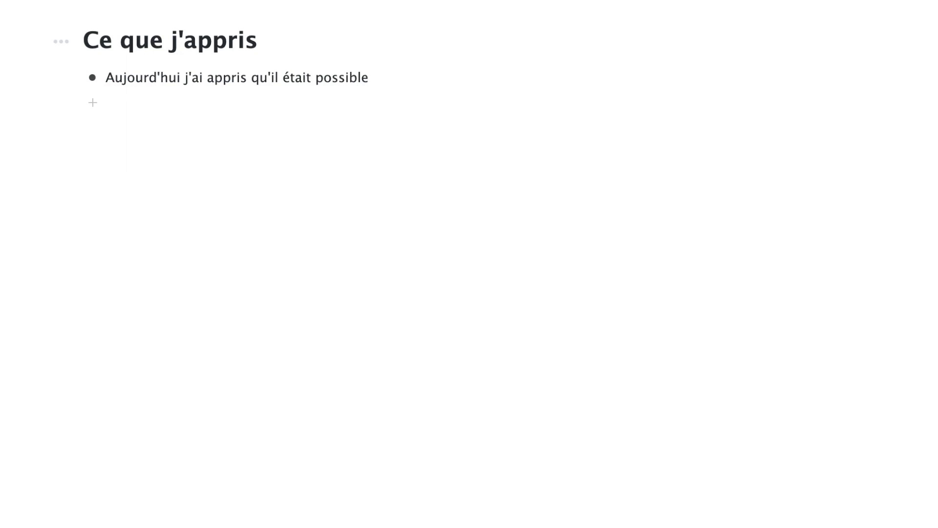
key(BackSpace)
key(BackSpace)
key(BackSpace)
key(BackSpace)
key(BackSpace)
key(BackSpace)
key(BackSpace)
key(BackSpace)
key(BackSpace)
key(BackSpace)
key(BackSpace)
key(BackSpace)
key(BackSpace)
key(BackSpace)
key(BackSpace)
key(BackSpace)
key(BackSpace)
key(BackSpace)
text(e les dépendances fréquentes dans les projets de groupe sont les validations qui doivent être effectué par d'autres personnes.)
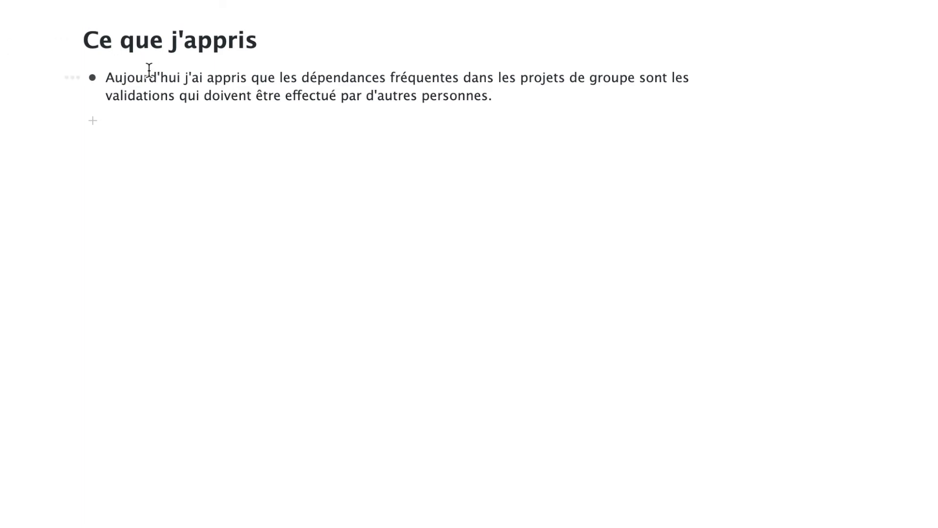
Copy the learning about group project dependencies into a new item under "Notes provisoires" in the #zk Zettelkasten.
triple_click(109, 79)
key(ctrl+c)
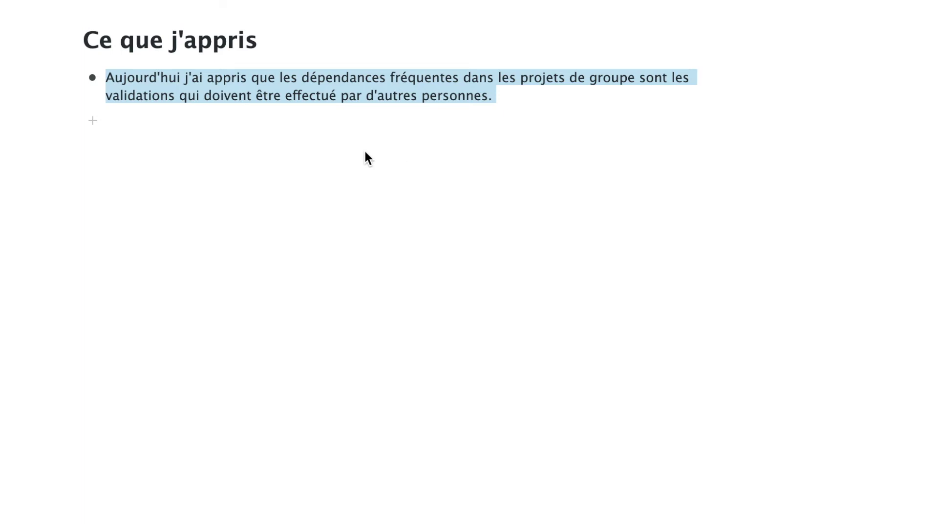
key(ctrl+shift+m)
text(zk)
key(Return)
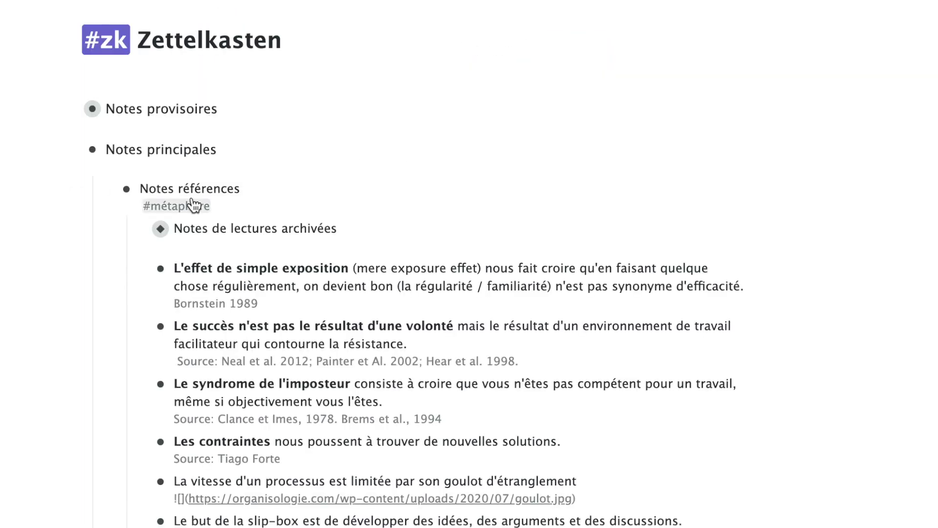
click(69, 108)
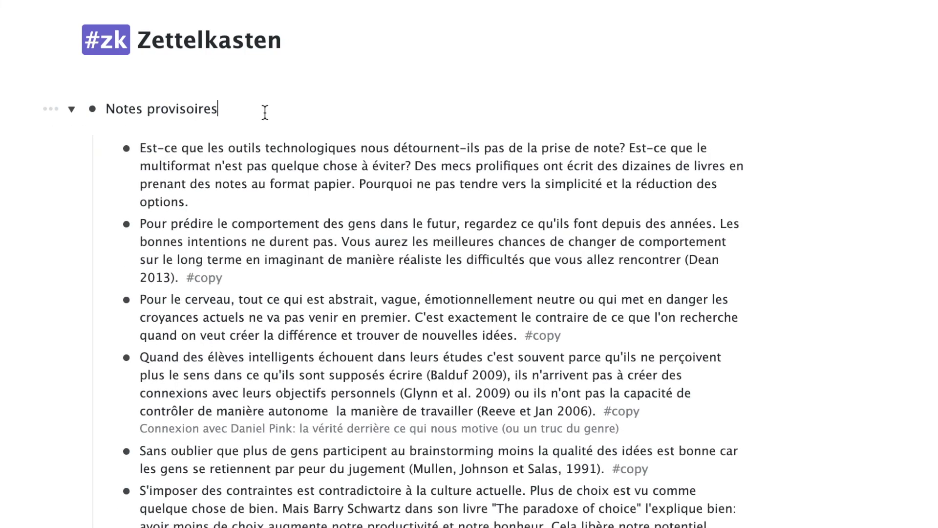
key(Return)
key(ctrl+v)
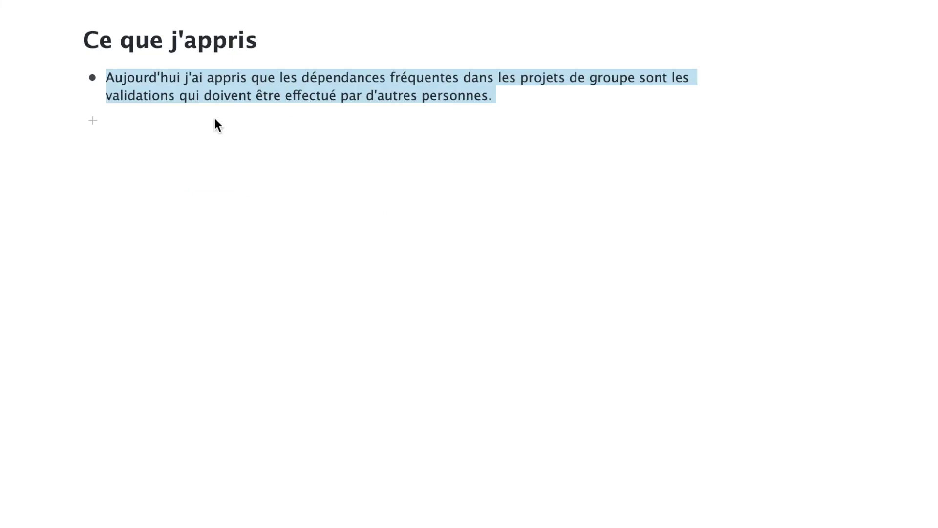
Add a mirror of "Conditionnement Opérant (article) B.F. Skinner" below the learning in "Ce que j'appris".
click(305, 97)
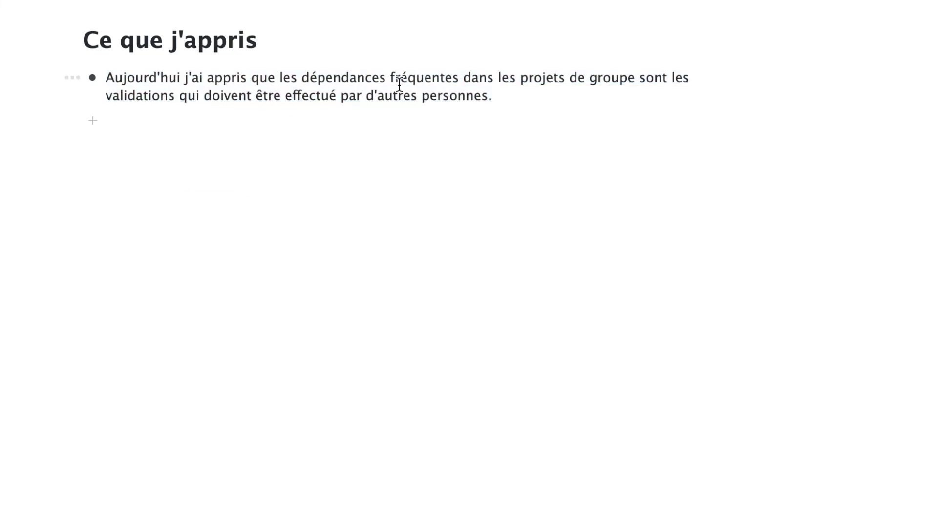
click(547, 97)
key(Return)
text(((skinner)
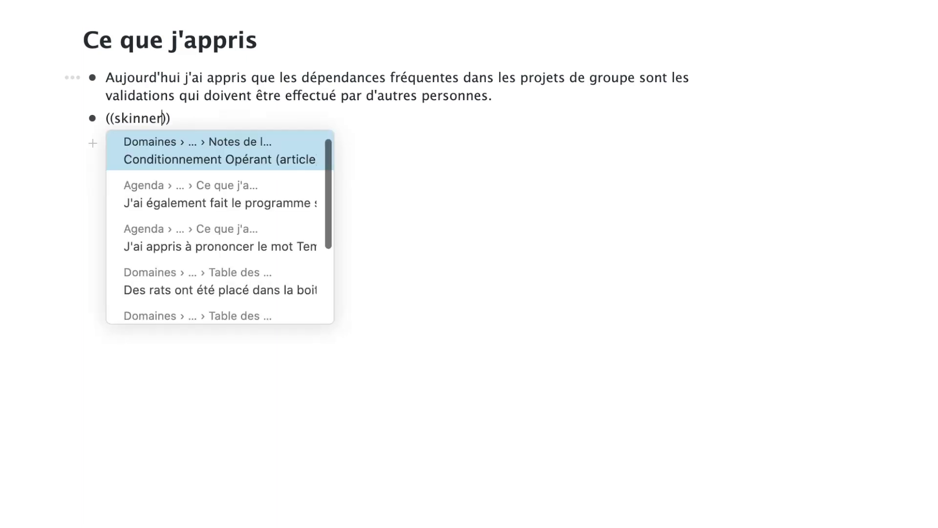
click(329, 142)
Expand the mirrored article with its "Table des matières et notes" and "Les horaires de renforcement", and review the notes.
click(74, 116)
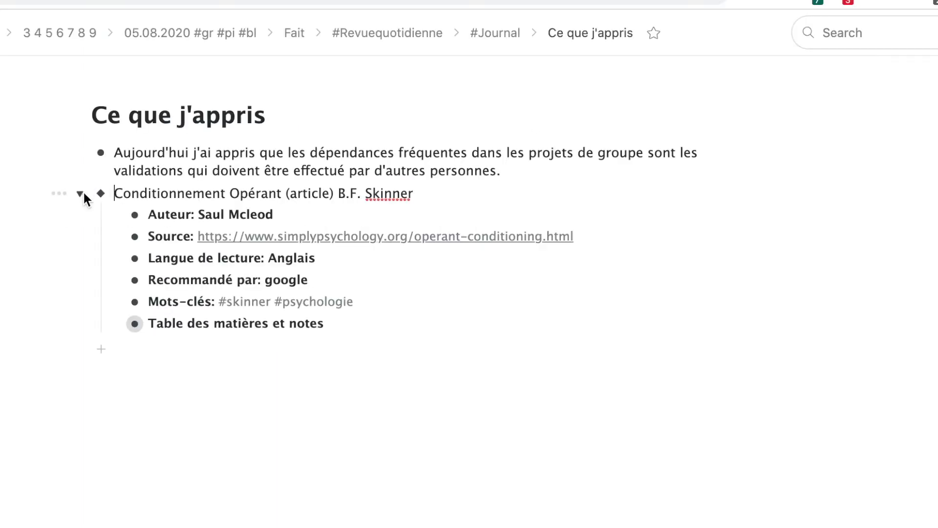
click(116, 323)
scroll(261, 360, down, 5)
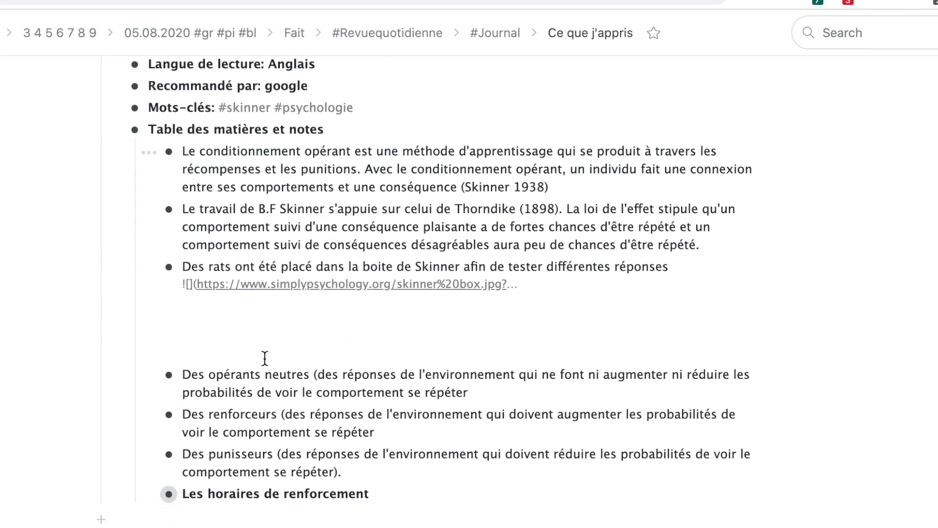
scroll(373, 378, down, 8)
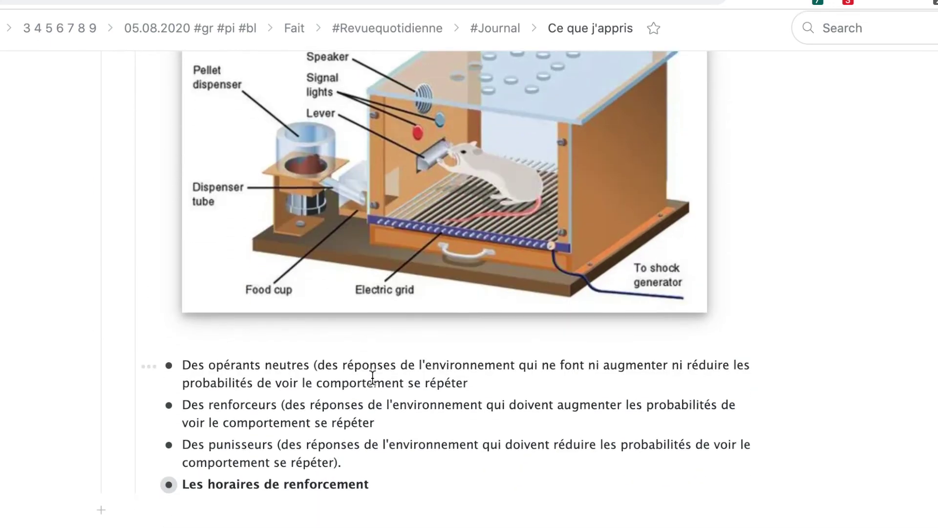
click(147, 489)
scroll(299, 478, down, 15)
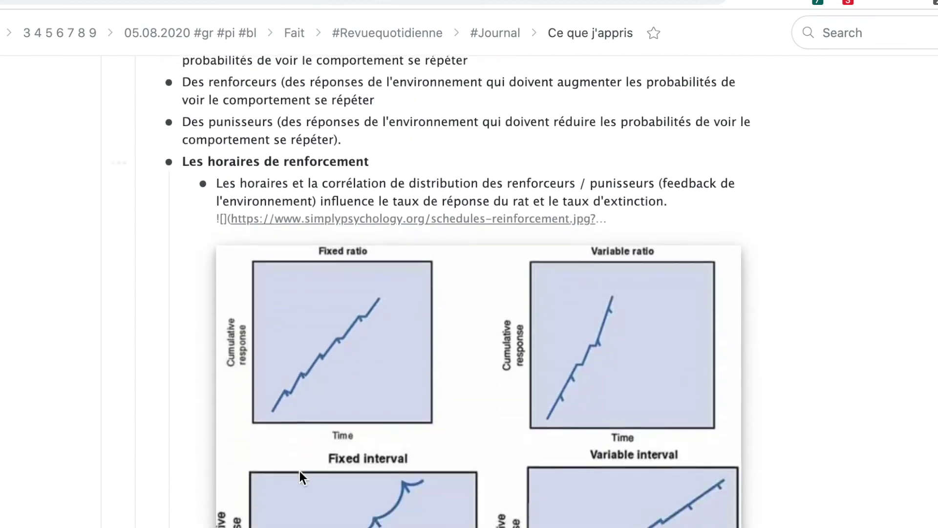
scroll(299, 469, up, 20)
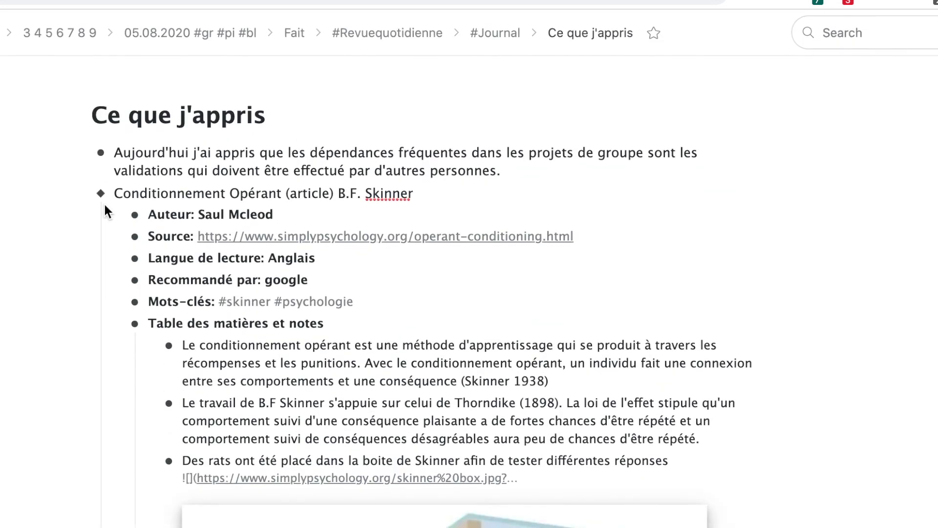
scroll(374, 294, down, 3)
scroll(342, 254, up, 3)
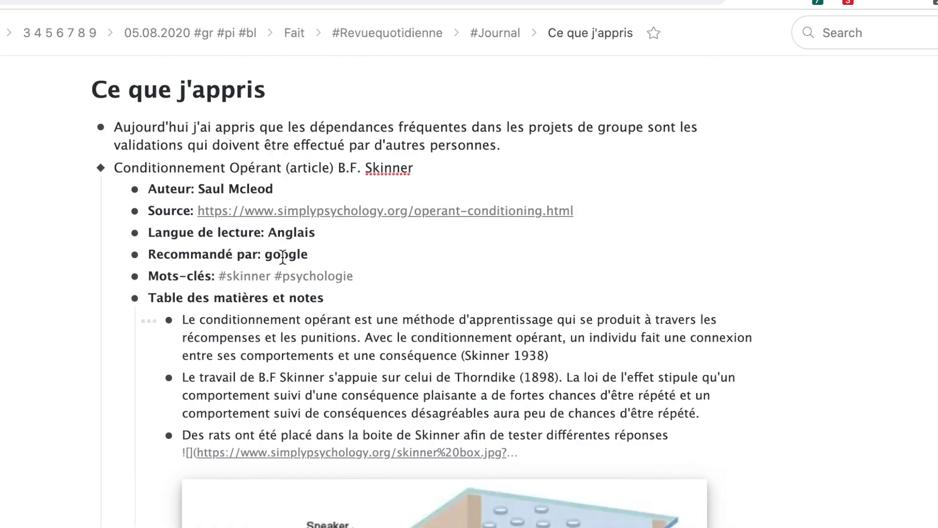
Open the article's simplypsychology.org source, skim it to the end and return to the journal.
click(338, 241)
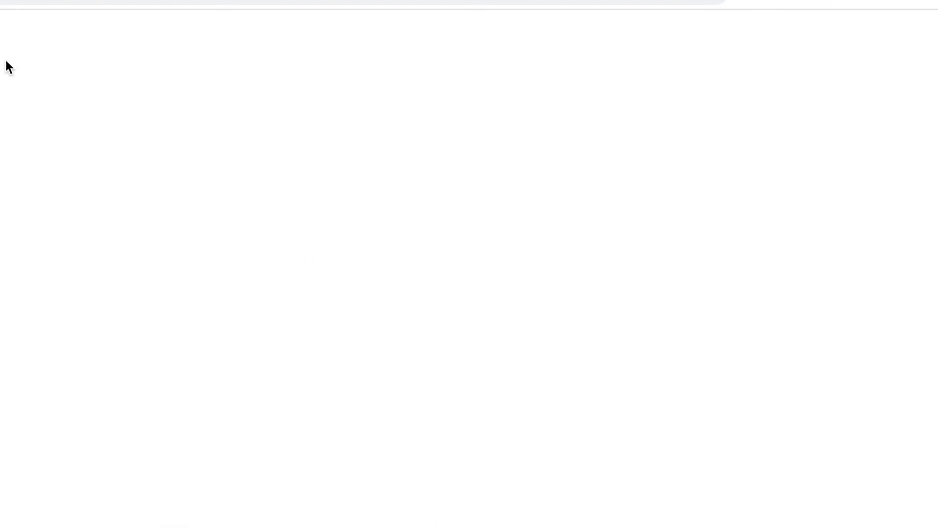
scroll(389, 266, down, 15)
scroll(337, 286, up, 15)
scroll(249, 159, down, 20)
scroll(251, 167, down, 20)
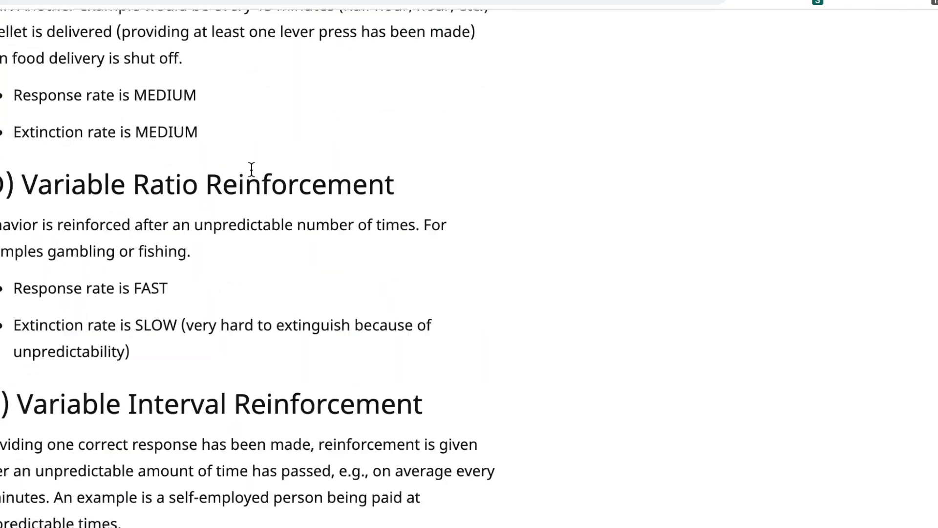
scroll(259, 177, down, 12)
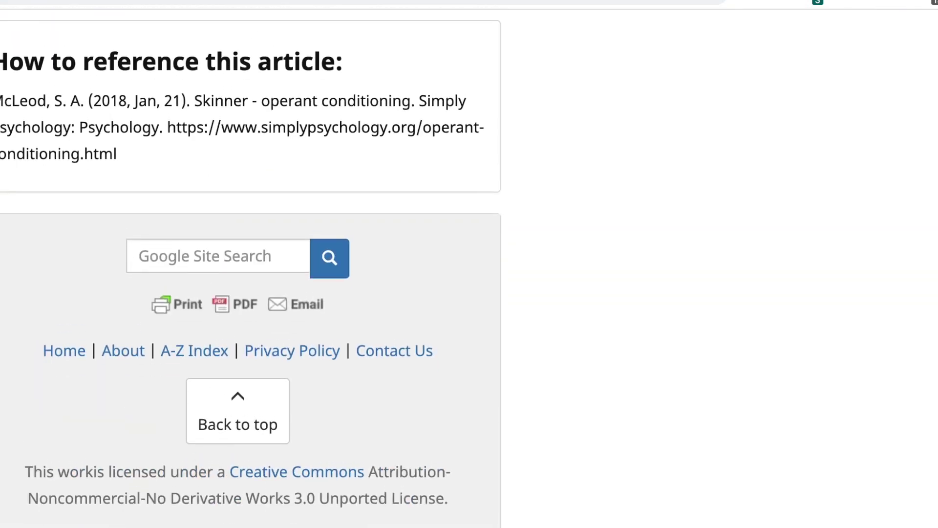
key(ctrl+shift+Tab)
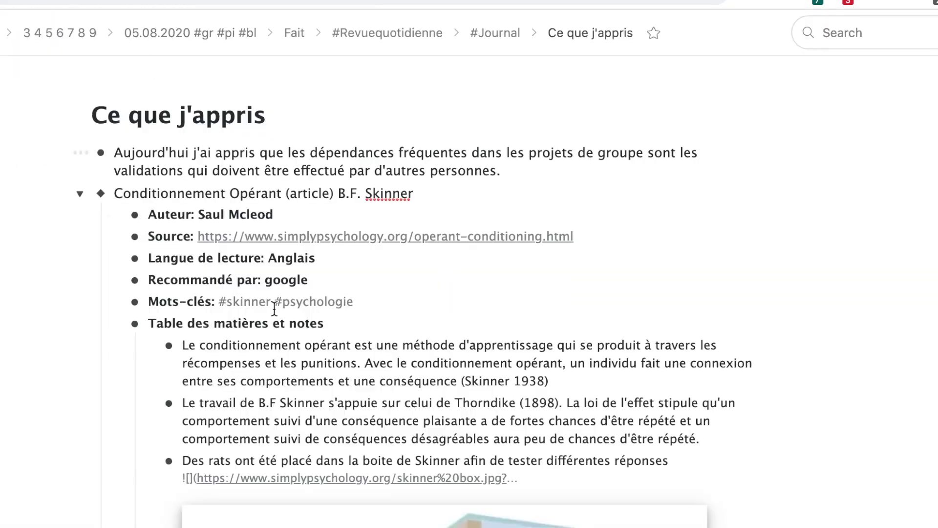
Collapse the mirrored article, append "Test" to the title of its original and go back to "Ce que j'appris".
click(79, 194)
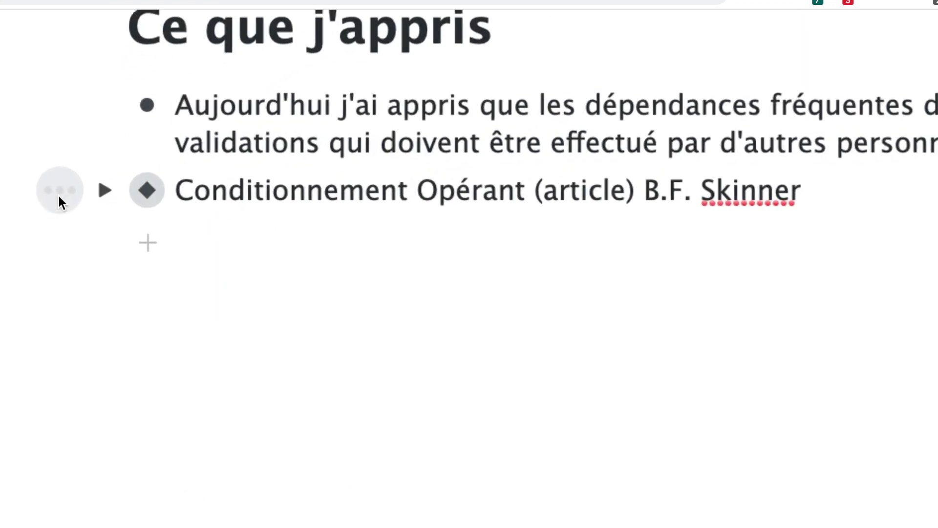
click(58, 194)
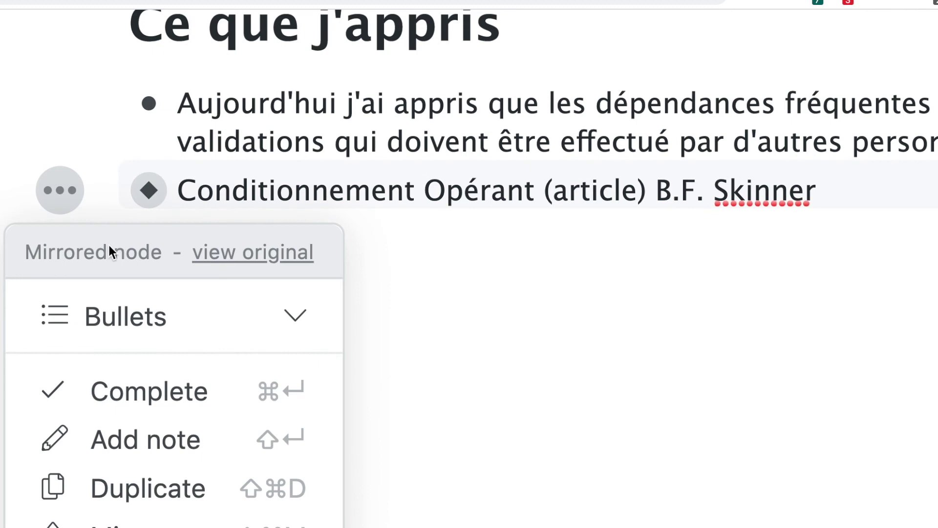
click(231, 258)
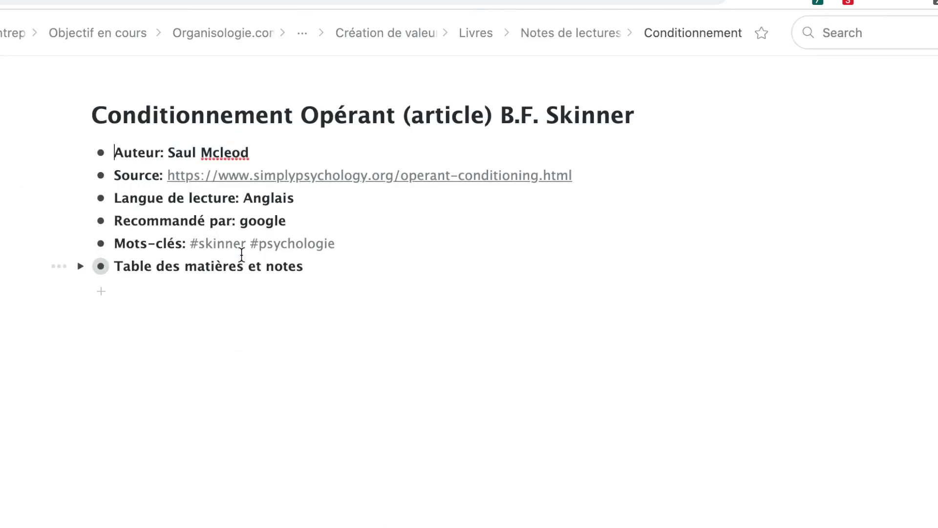
click(658, 125)
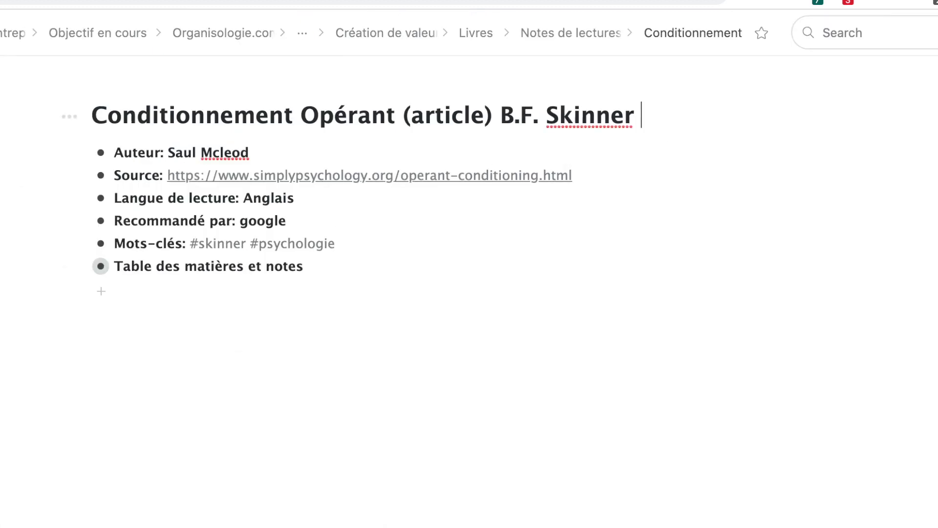
text(Test)
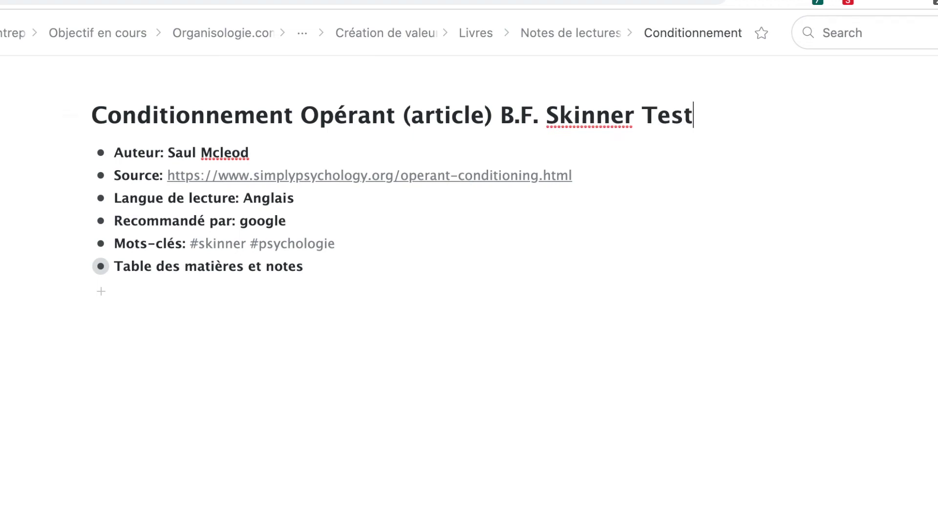
key(super+bracketleft)
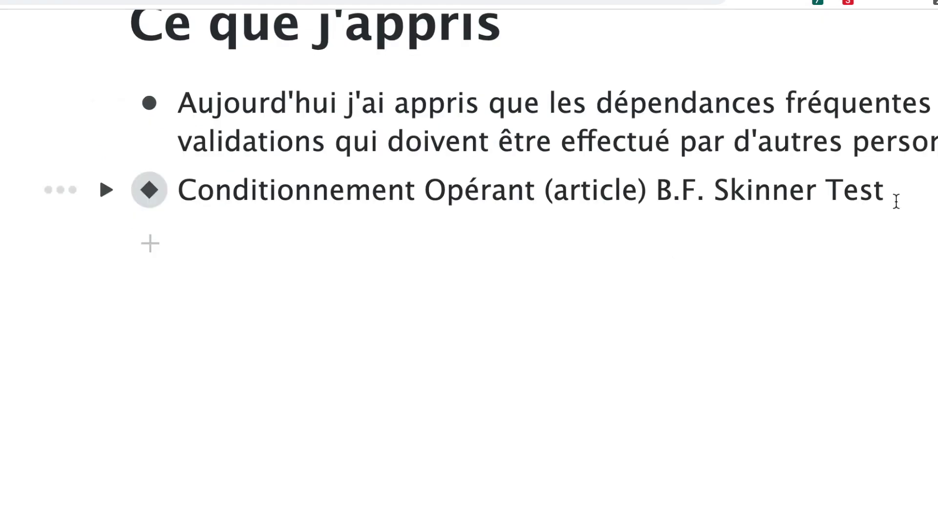
Remove the word "Test" from the original article's title and return to "Ce que j'appris".
drag(896, 201, 822, 203)
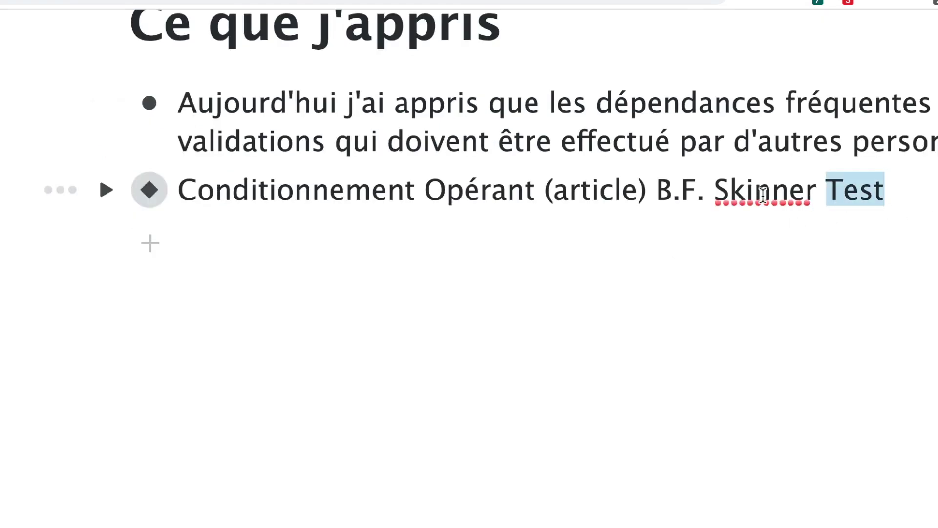
click(79, 196)
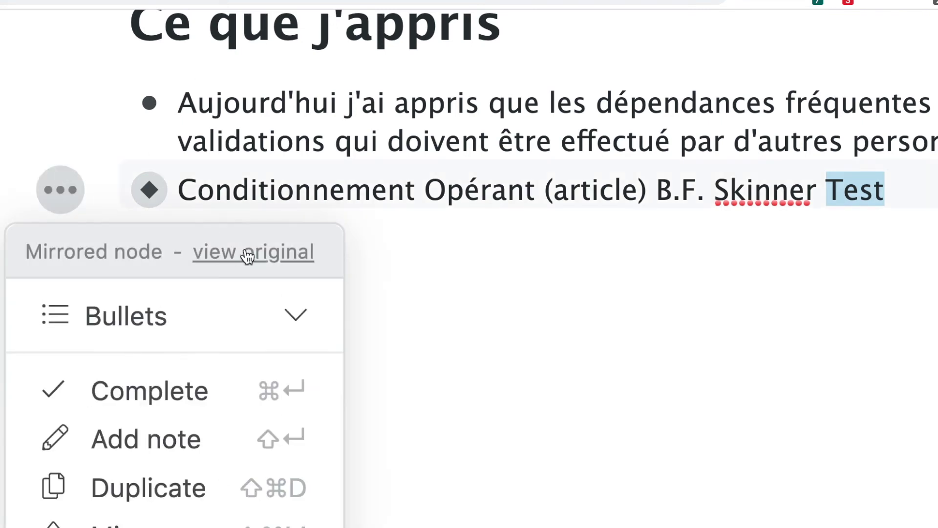
click(247, 250)
scroll(773, 145, right, 10)
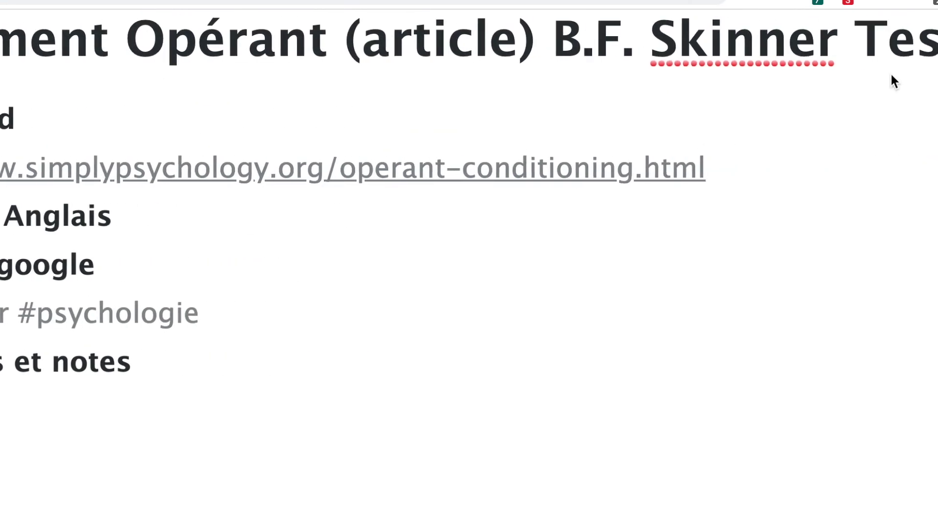
click(847, 45)
double_click(847, 45)
key(BackSpace)
key(BackSpace)
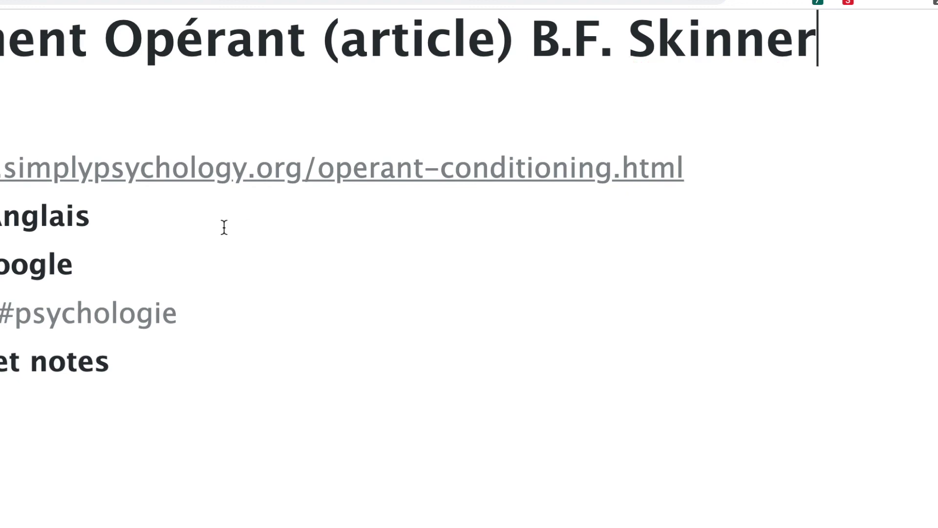
scroll(225, 226, left, 10)
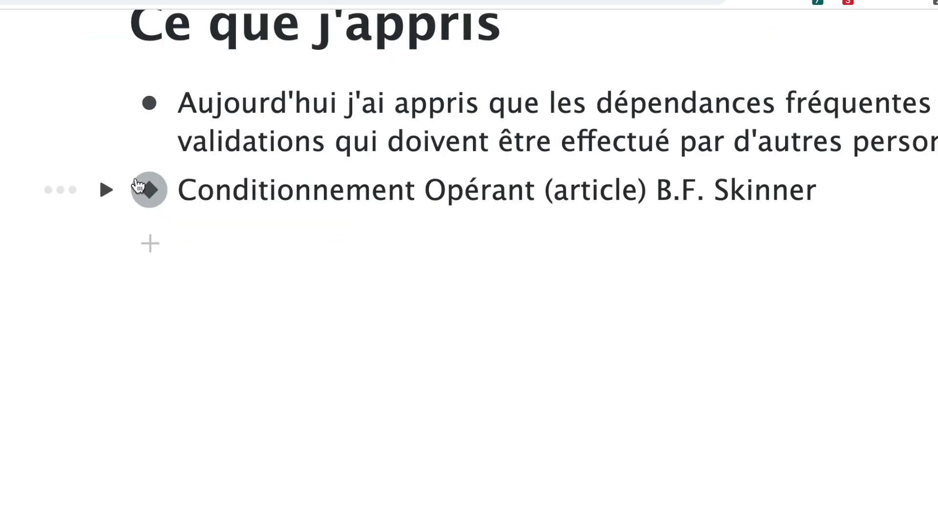
Delete the mirrored "Conditionnement Opérant (article) B.F. Skinner" item from "Ce que j'appris".
click(340, 190)
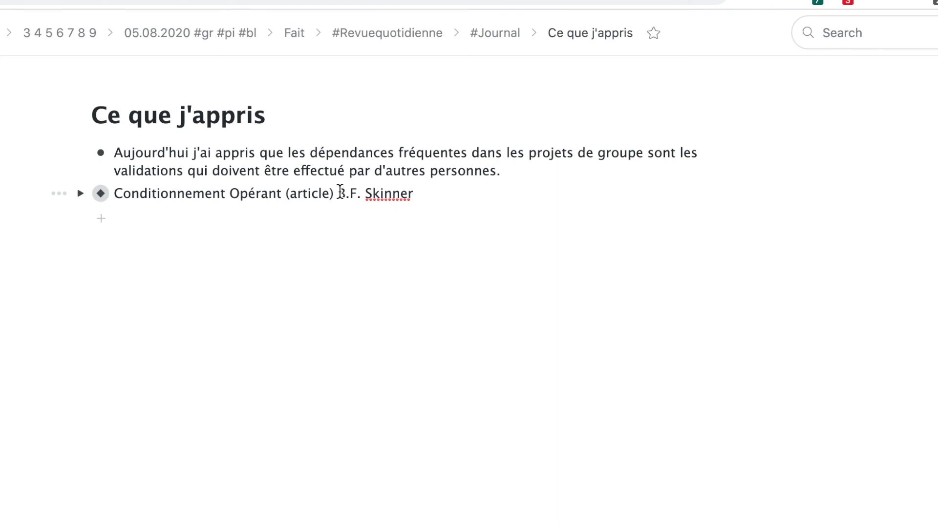
key(ctrl+shift+BackSpace)
click(549, 154)
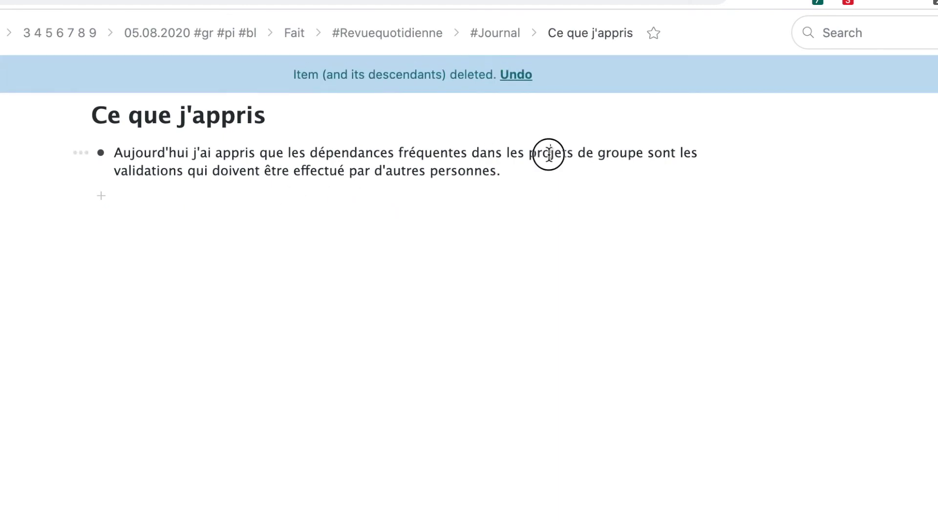
Move on to the journal entry "Ce que je ferai mieux demain" and add the item "Boire un peu moins de café".
key(ctrl+shift+0)
click(475, 124)
key(Return)
text(Boire un peu moni)
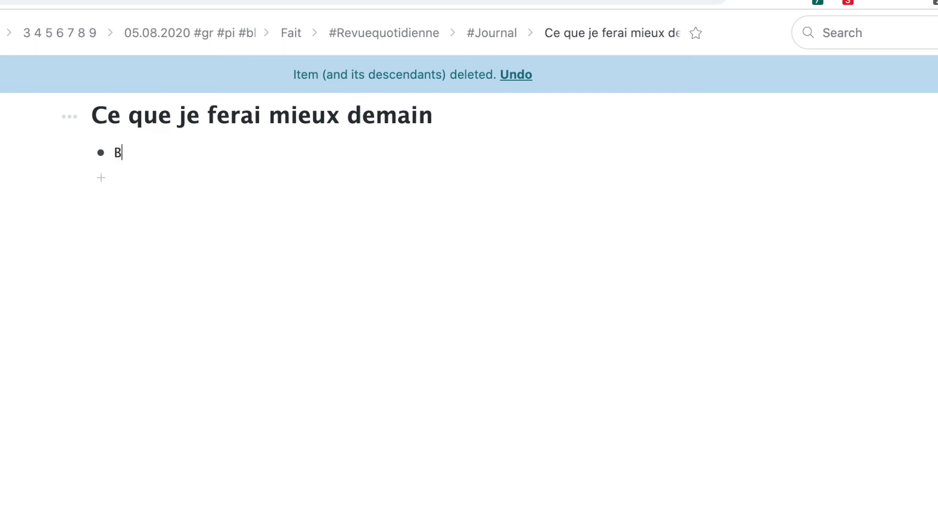
key(BackSpace)
key(BackSpace)
text(ins de caf)
text(é)
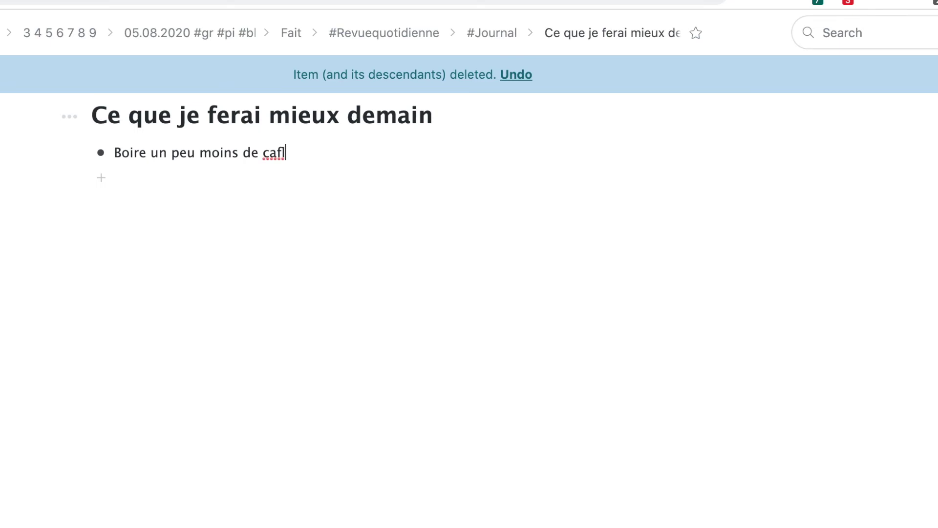
Add the items "Attention multitasking vers midi" and "Moins de vérification podia." beneath the coffee item.
key(Return)
text(Attention m)
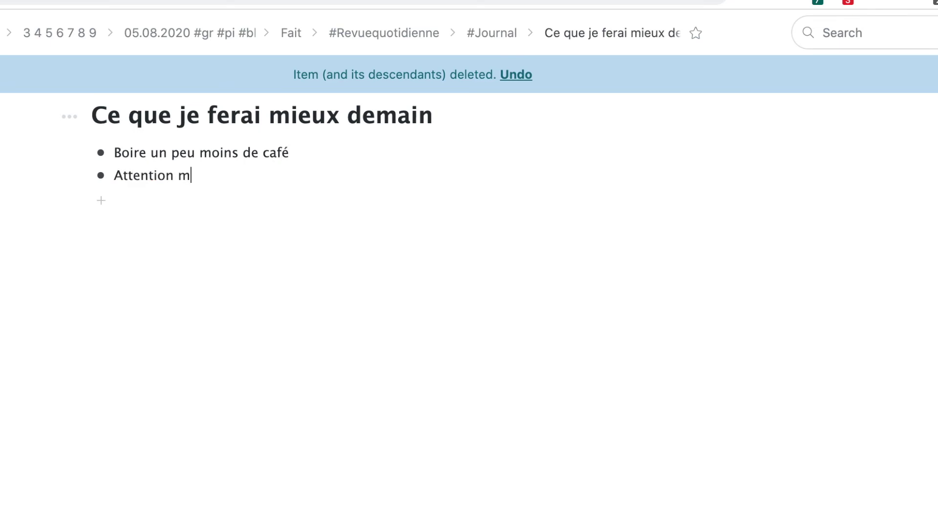
text(ultitasking au)
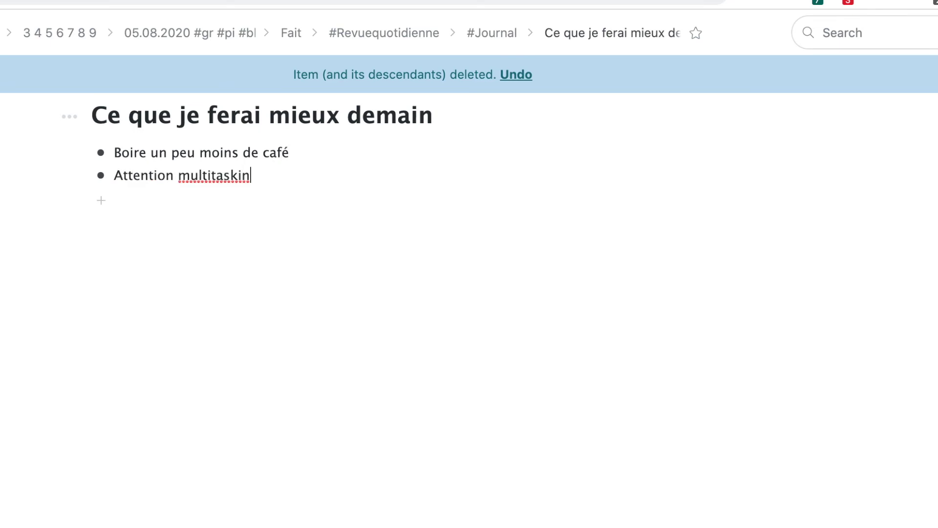
key(BackSpace)
key(BackSpace)
key(BackSpace)
text(vers midi)
key(Return)
text(Moi)
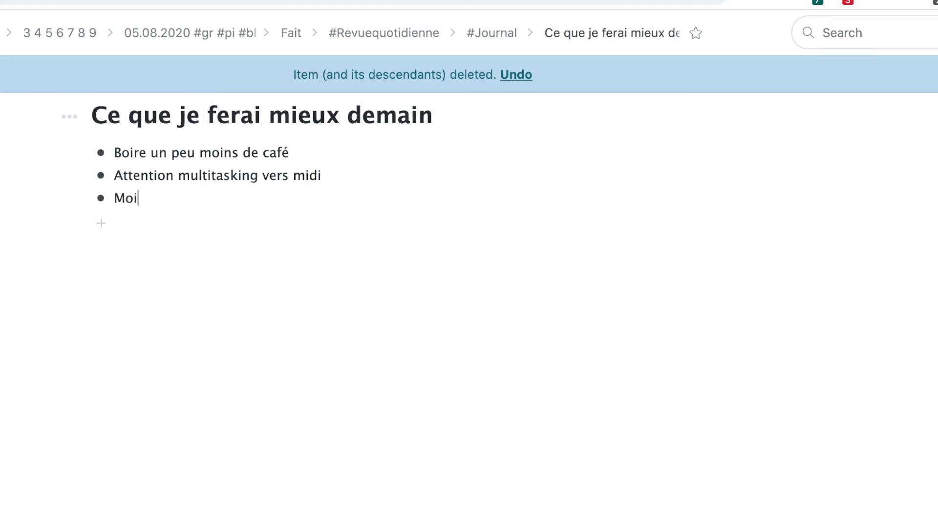
text(ns de vérification podia.)
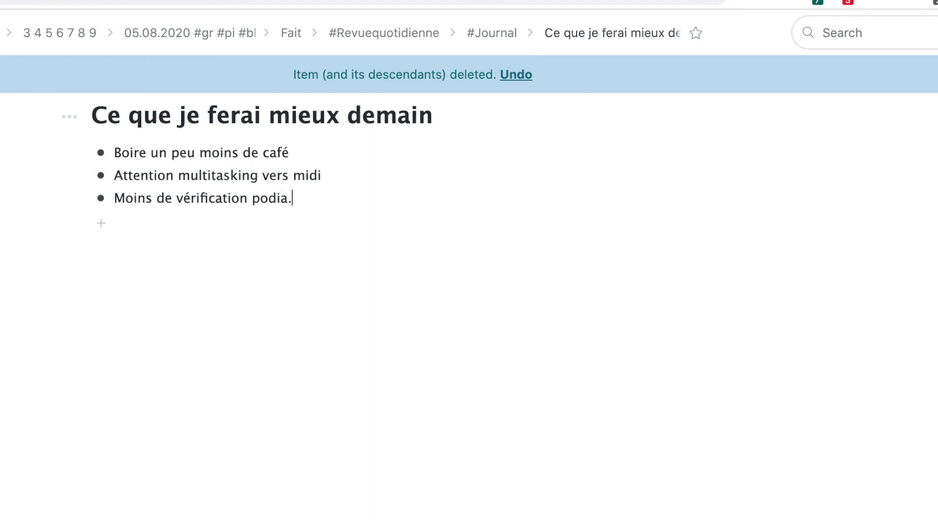
In the entry "3 choses cool qui se sont passées aujourd'hui", note the morning discussion and the call, each with the person's first name.
key(ctrl+shift+0)
click(677, 123)
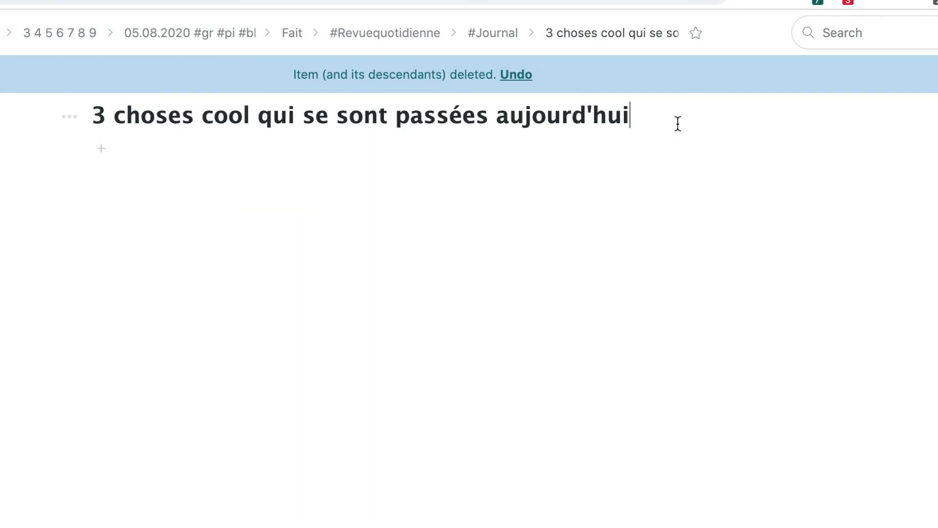
key(Return)
text(Discussion matinale avec Liua)
key(BackSpace)
key(BackSpace)
text(za)
key(Return)
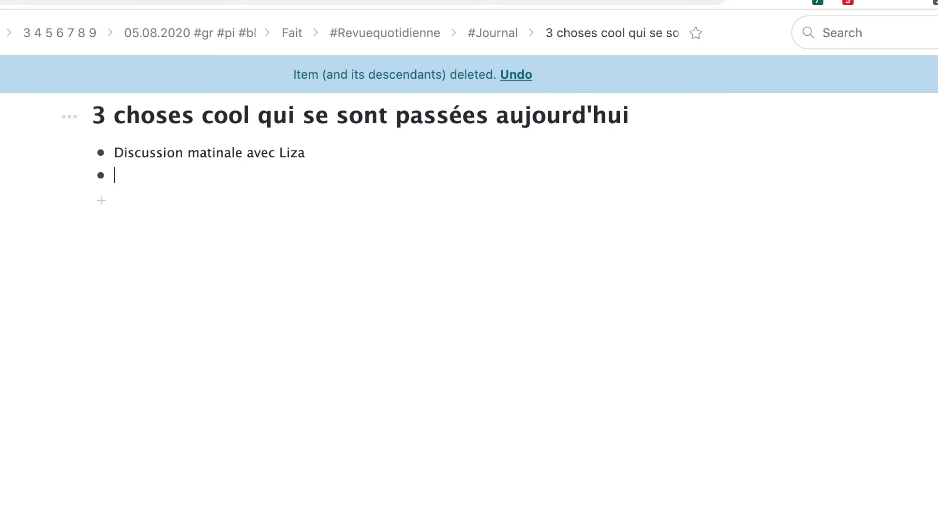
text(Le call avec Chr)
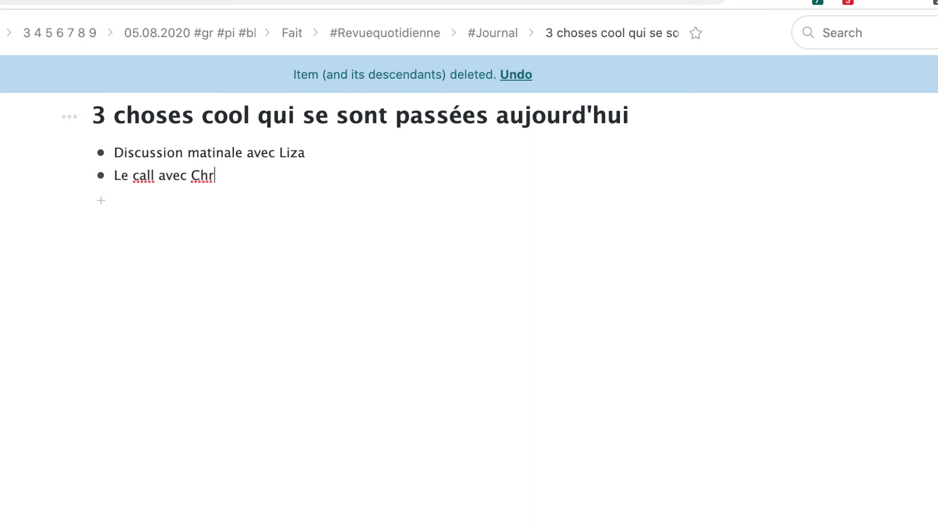
text(istophe)
Start a third item beneath the call note with the words "La relecture de mon résumé".
key(Return)
text(La lecture)
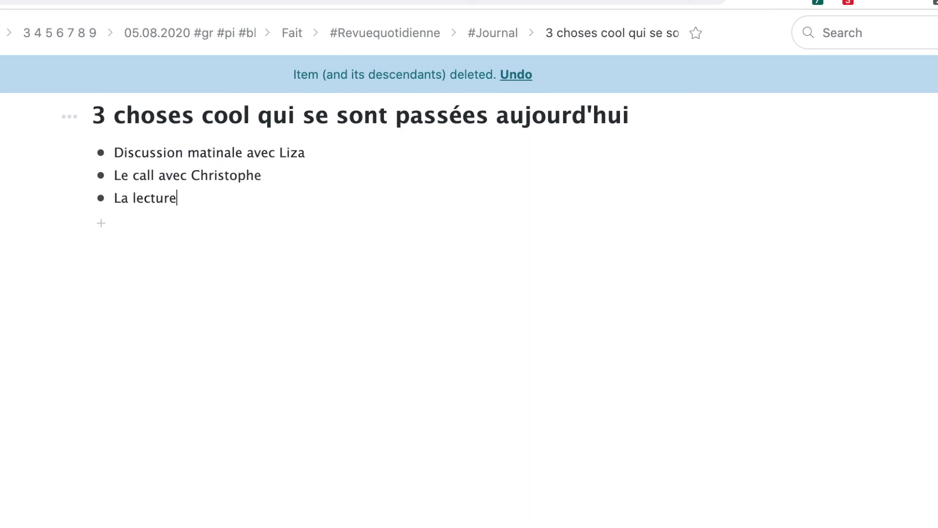
key(BackSpace)
key(BackSpace)
key(BackSpace)
key(BackSpace)
text(lecture de monr ésu)
key(BackSpace)
key(BackSpace)
key(BackSpace)
key(BackSpace)
key(BackSpace)
text(résumé d)
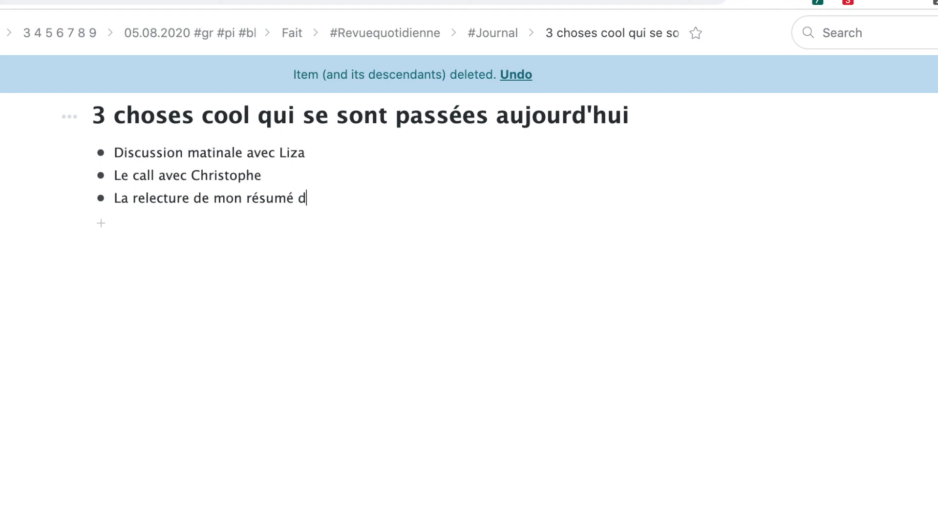
Complete the third item with "du livre" and an internal link to "The Antidote: Happiness for People Who Can't Stand Positive Thinking".
text(u livre [[t)
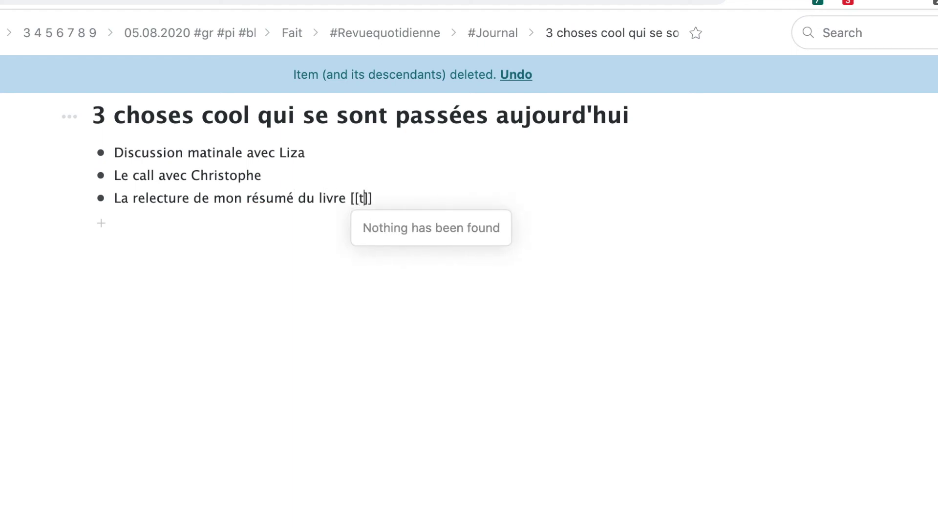
text(he antidote)
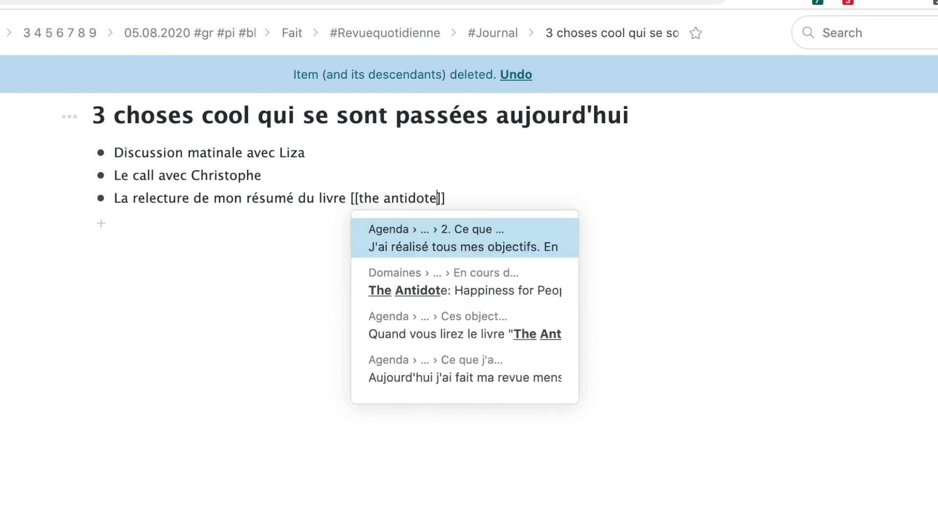
click(514, 294)
key(BackSpace)
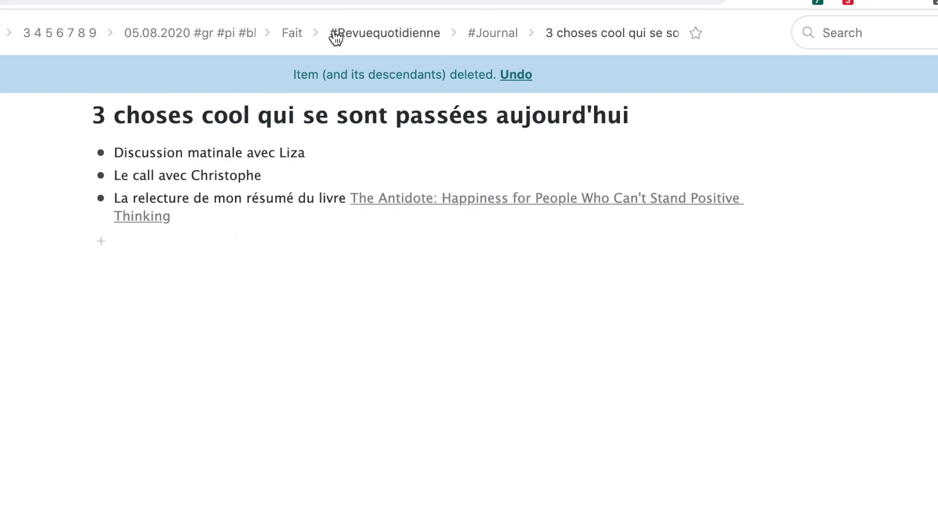
Return to the 05.08.2020 day and append the habit tags #le, #na and #ve to its title.
click(295, 34)
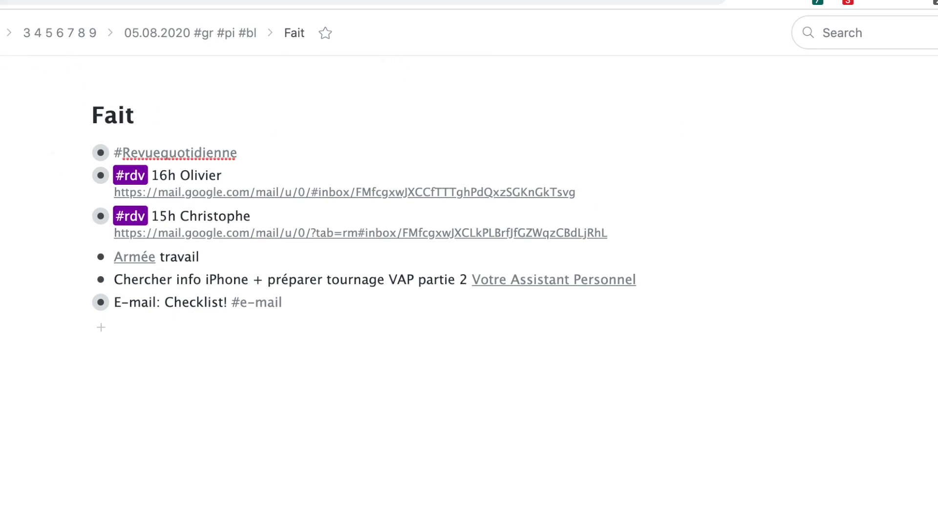
key(super+bracketleft)
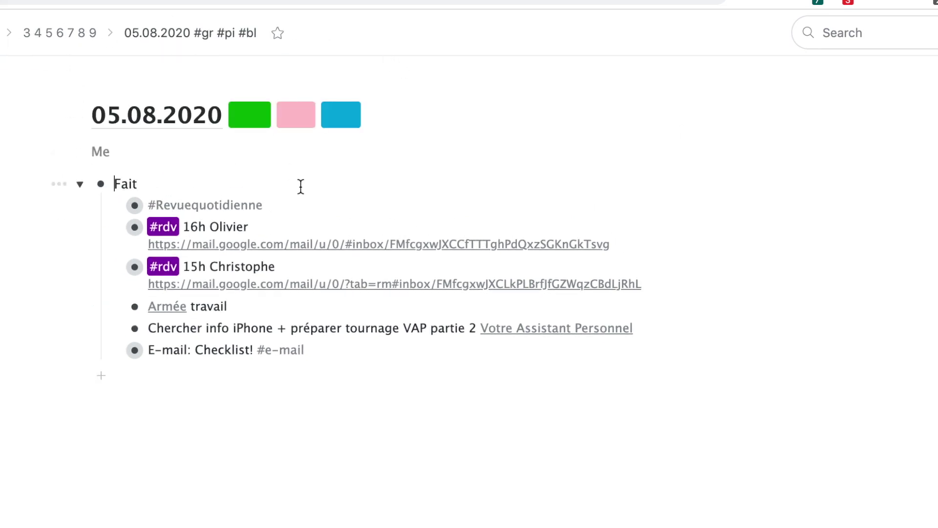
click(423, 122)
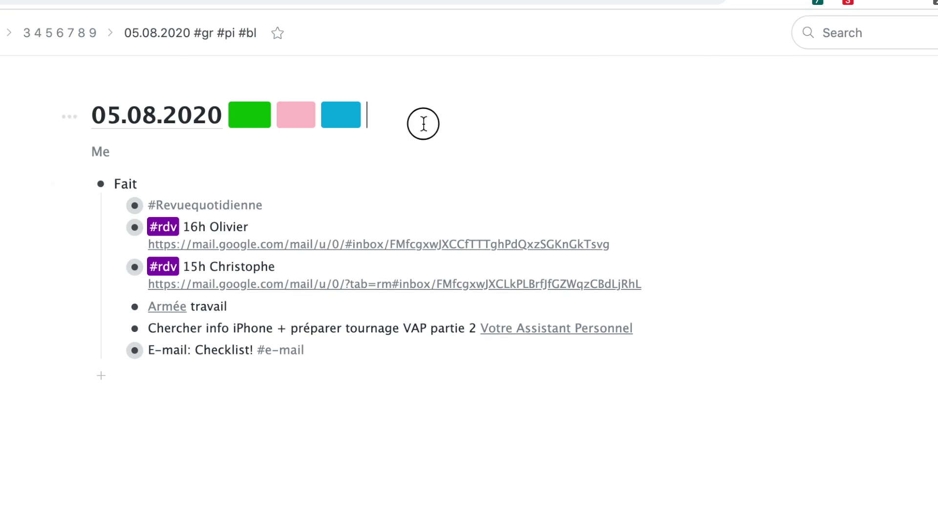
text(#le )
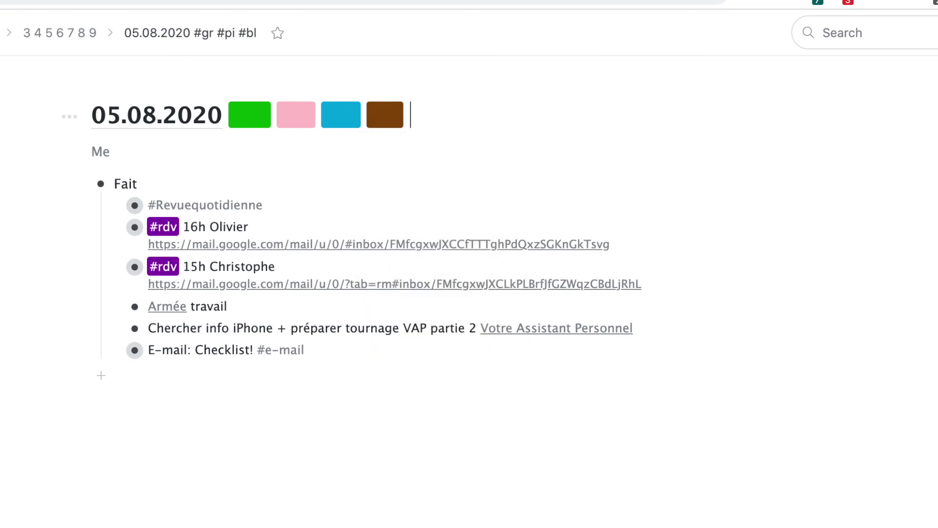
text(#)
key(BackSpace)
text(#na #ve)
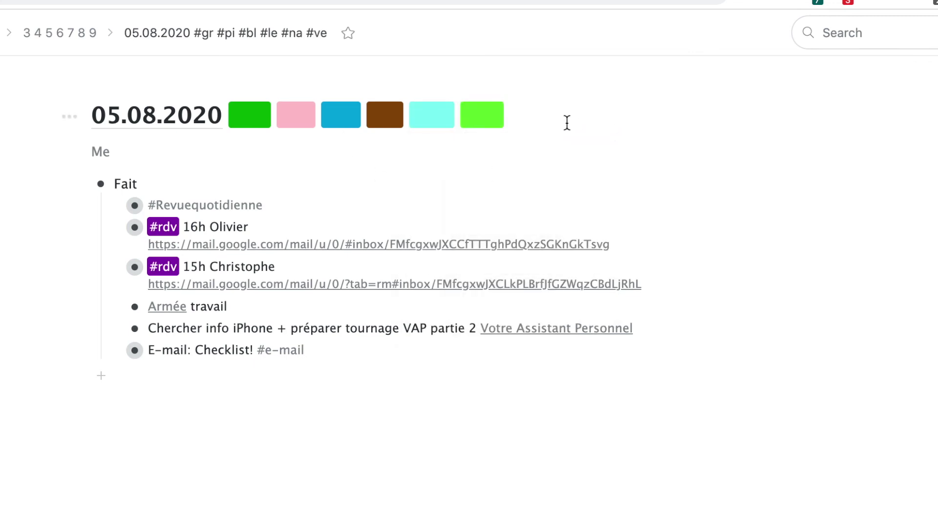
Collapse the "Fait" list of 05.08.2020 and the "À faire" list of the following day, 06.08.2020.
drag(565, 122, 241, 113)
click(568, 114)
click(78, 184)
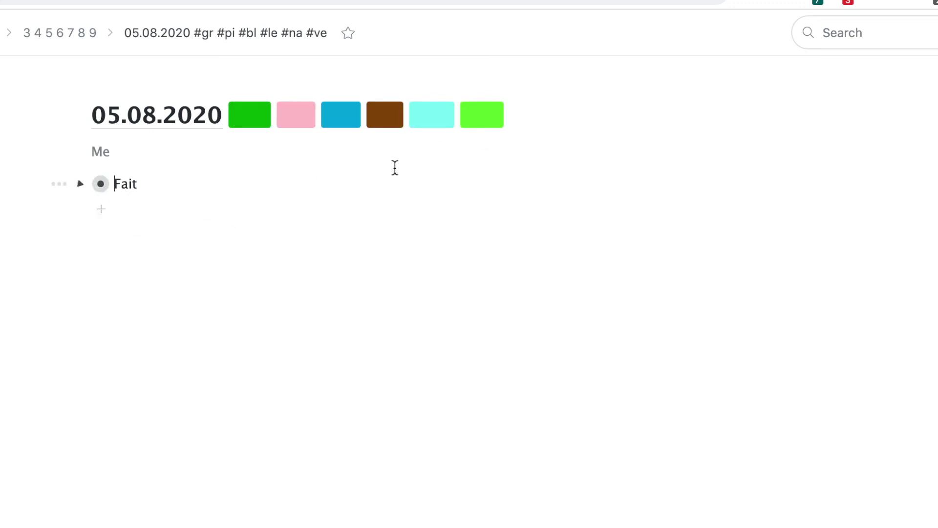
key(ctrl+shift+0)
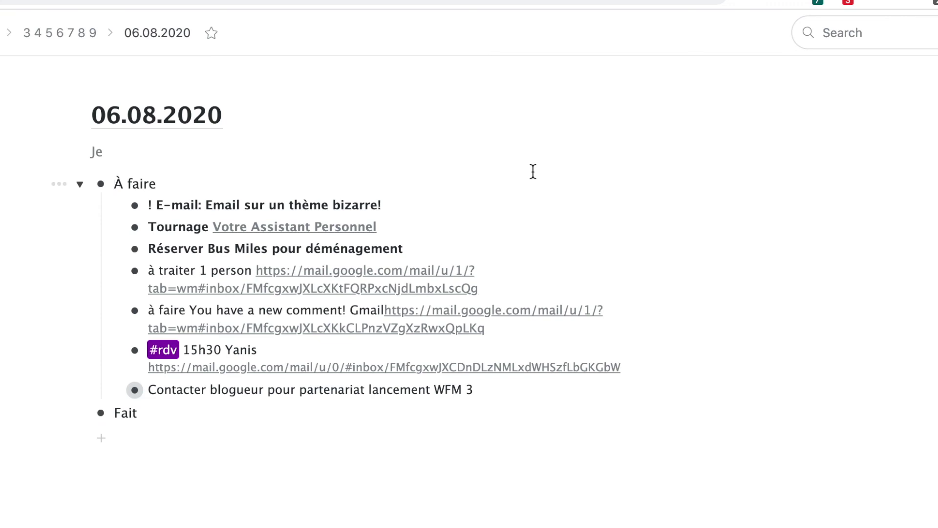
click(80, 184)
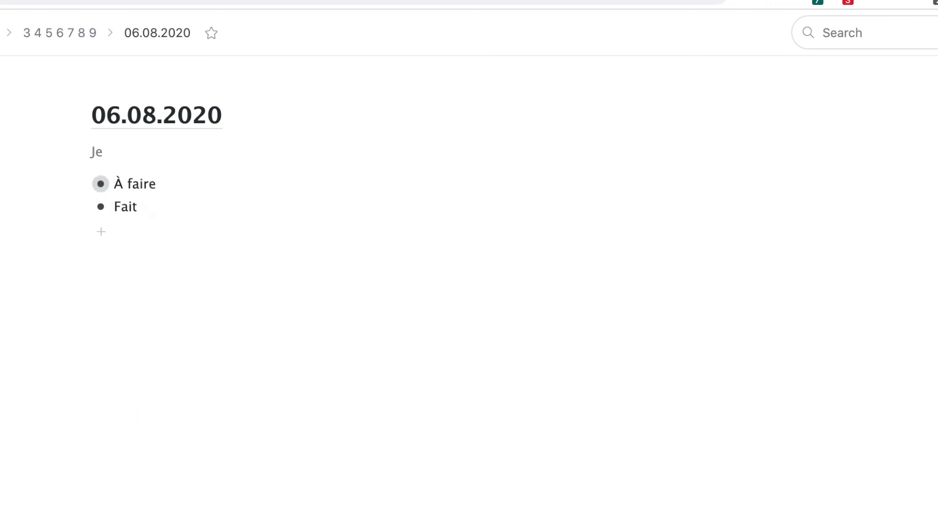
Go up through 2020 to the Agenda and open the completed 2019 year.
click(1, 33)
key(super+o)
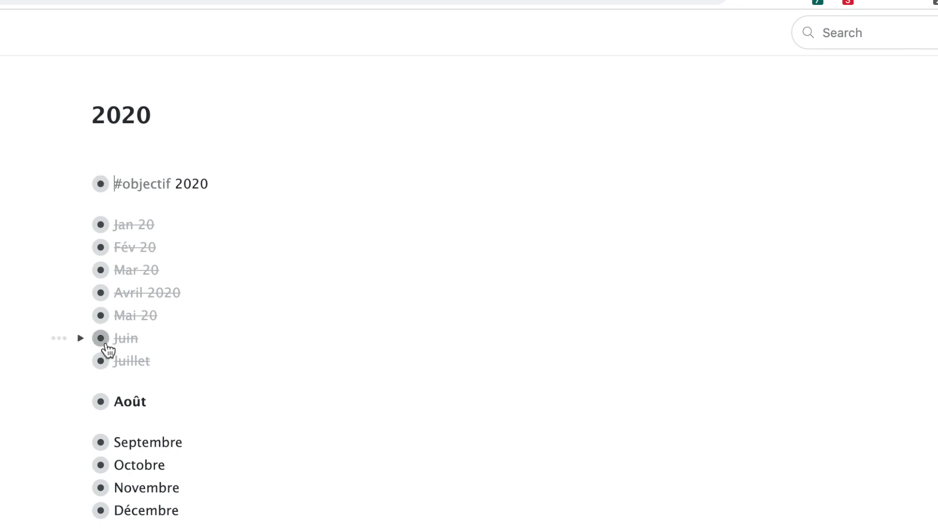
key(alt+Left)
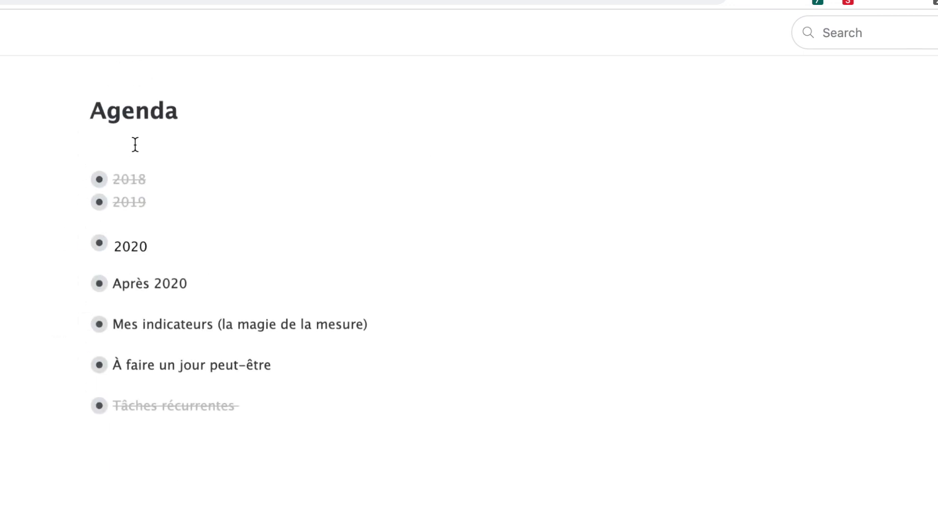
click(99, 206)
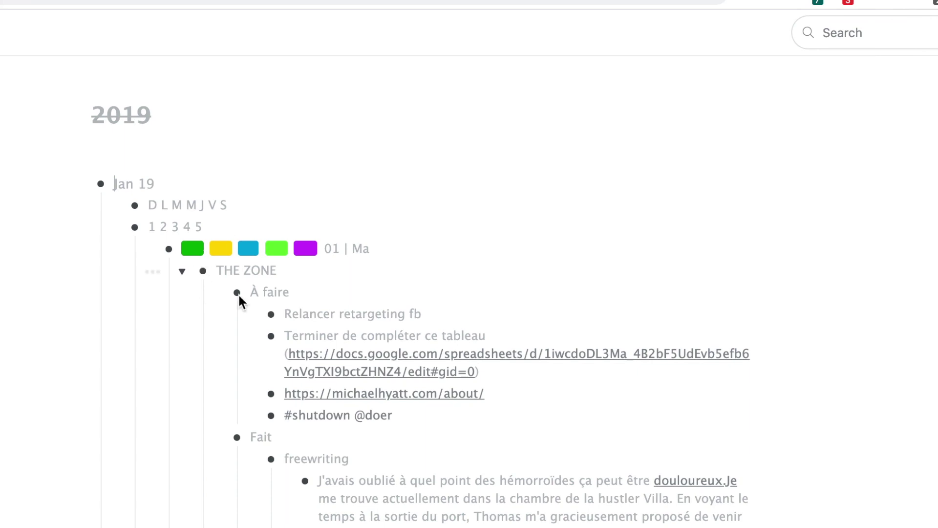
Collapse all the months of the 2019 agenda.
click(114, 227)
click(83, 186)
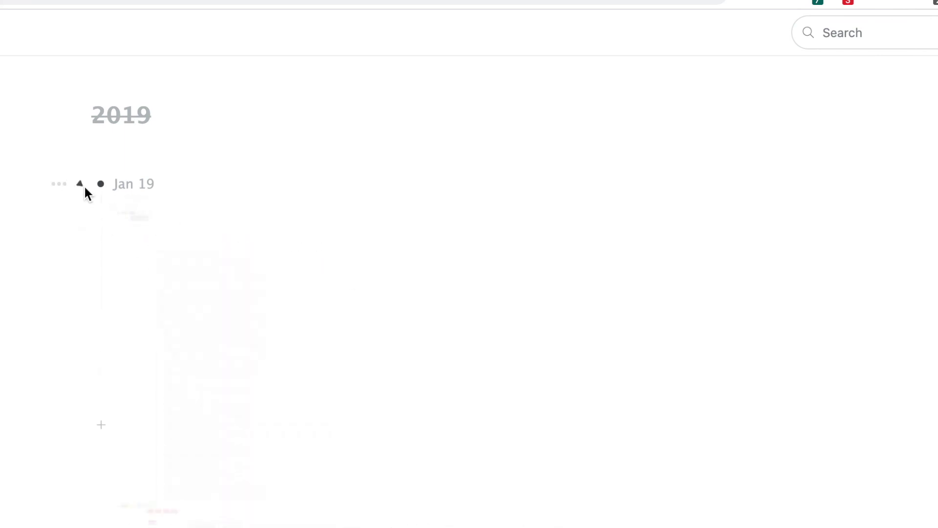
click(81, 206)
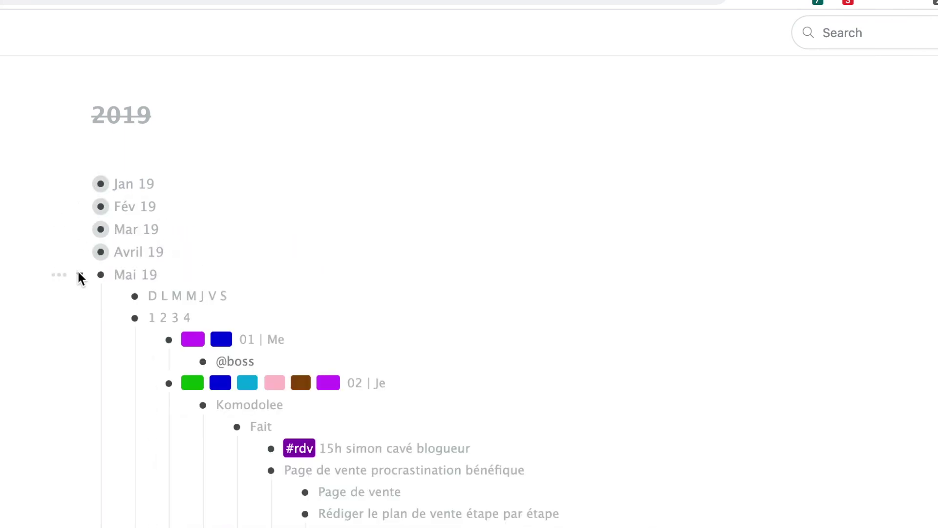
click(78, 270)
scroll(78, 270, down, 2)
click(80, 186)
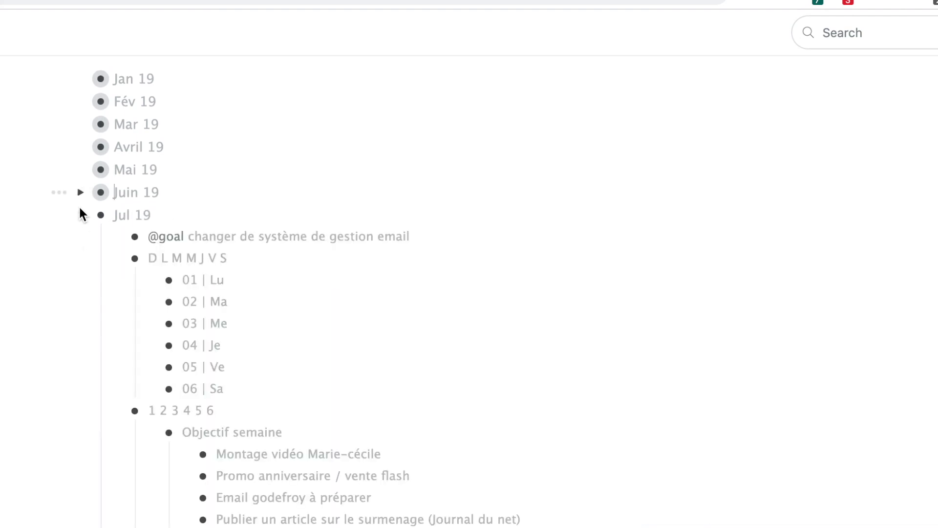
click(79, 218)
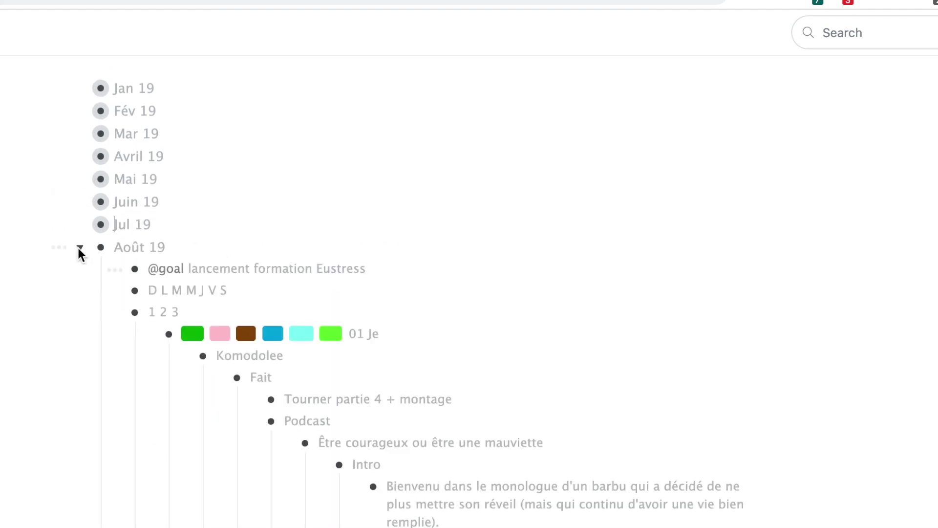
click(78, 248)
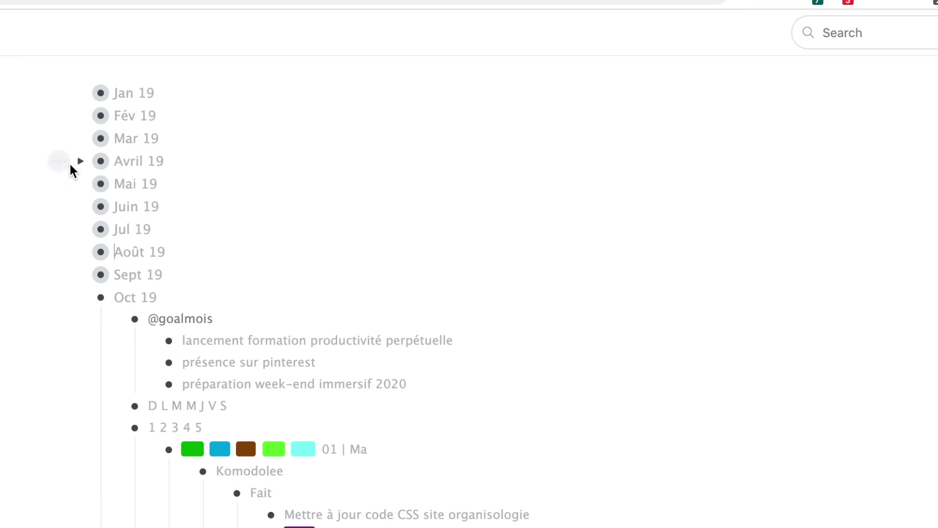
scroll(68, 147, up, 2)
click(70, 118)
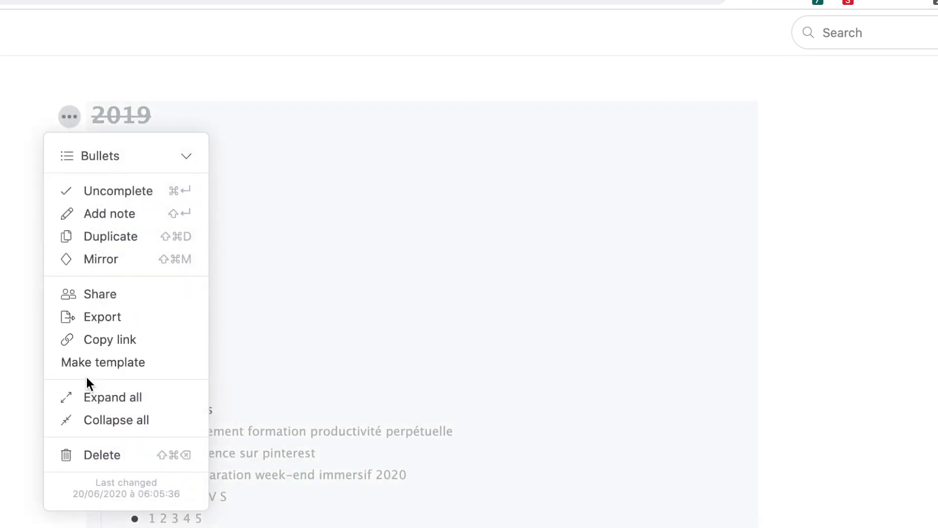
click(96, 417)
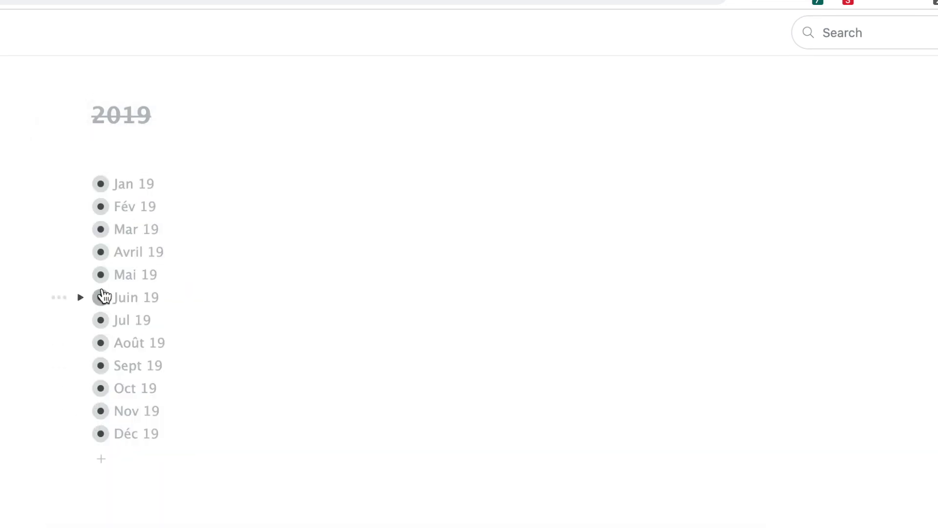
Open the 4 to 10 week of Août 19 and expand 04 Di down to the "Fait" list under Komodolee.
click(101, 342)
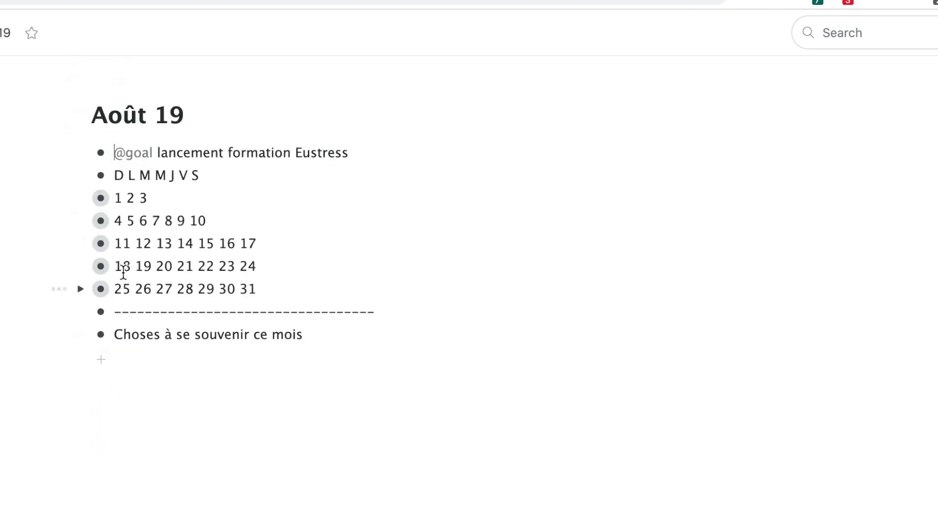
click(101, 221)
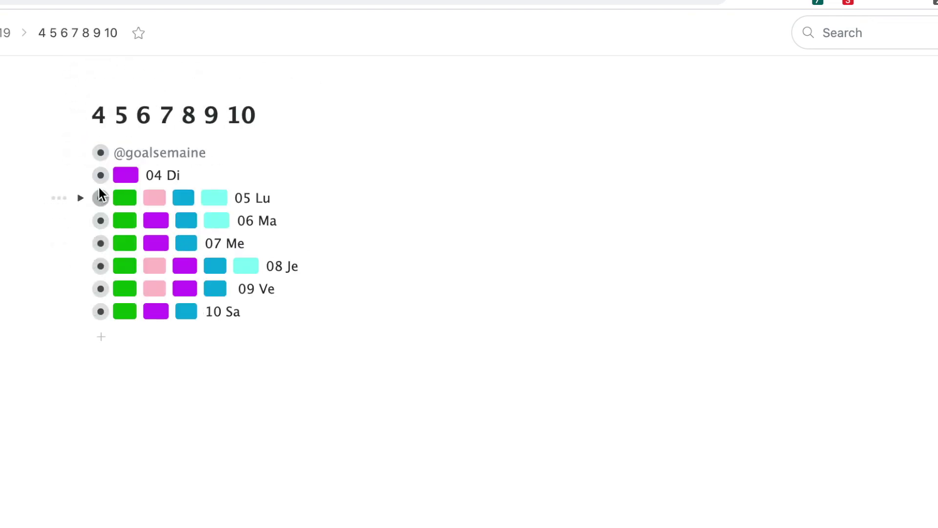
click(79, 175)
click(115, 197)
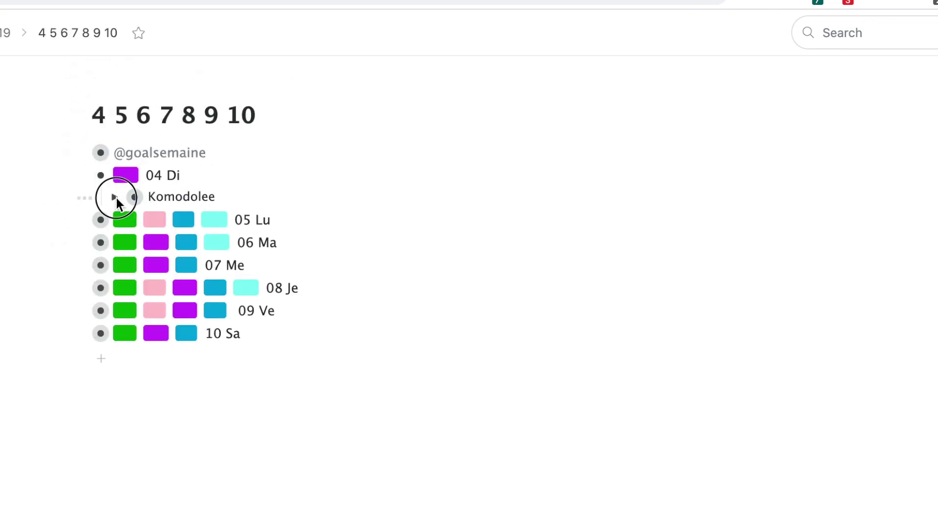
click(148, 219)
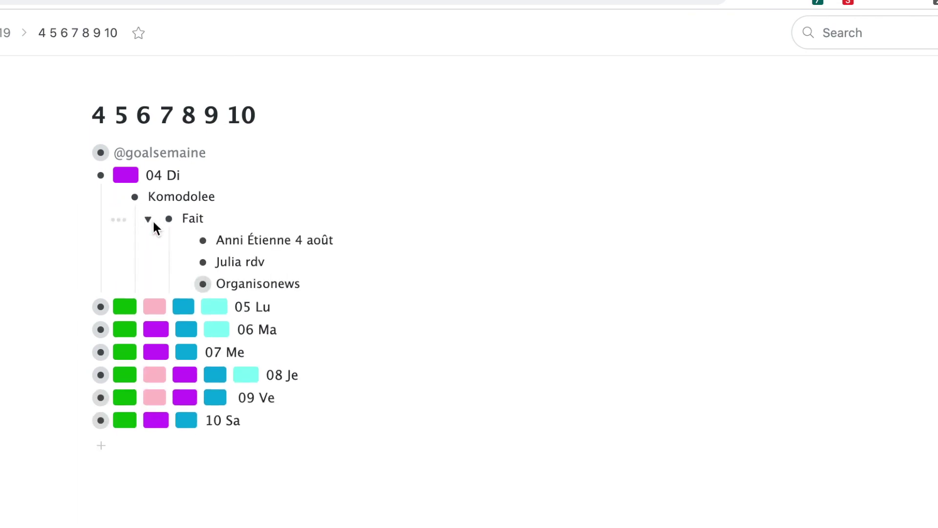
Review the birthday and appointment entries in the "Fait" list of 04 Di, highlighting each one's text.
drag(362, 238, 227, 241)
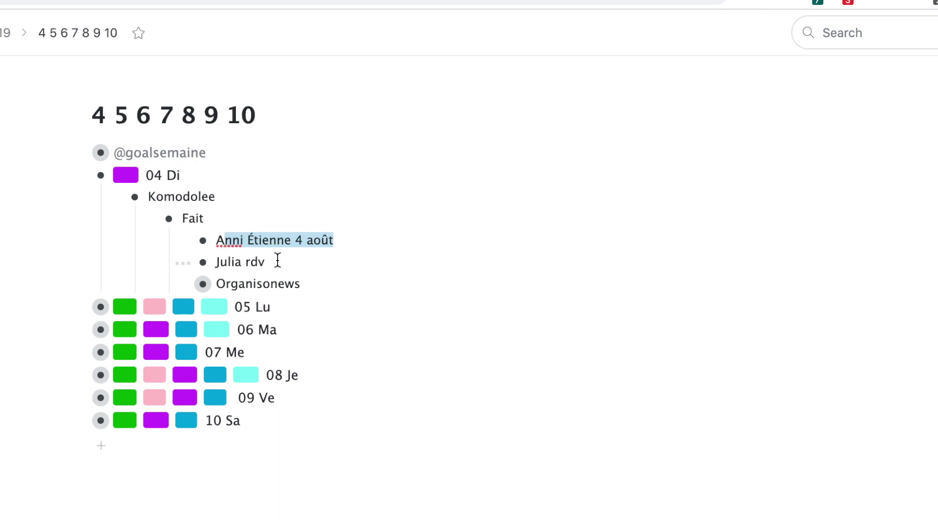
key(Right)
drag(298, 268, 178, 267)
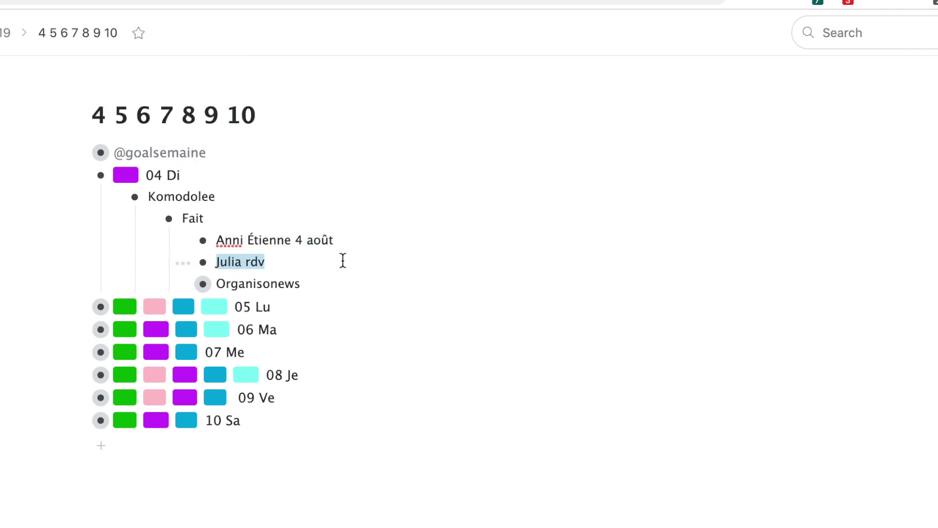
key(Right)
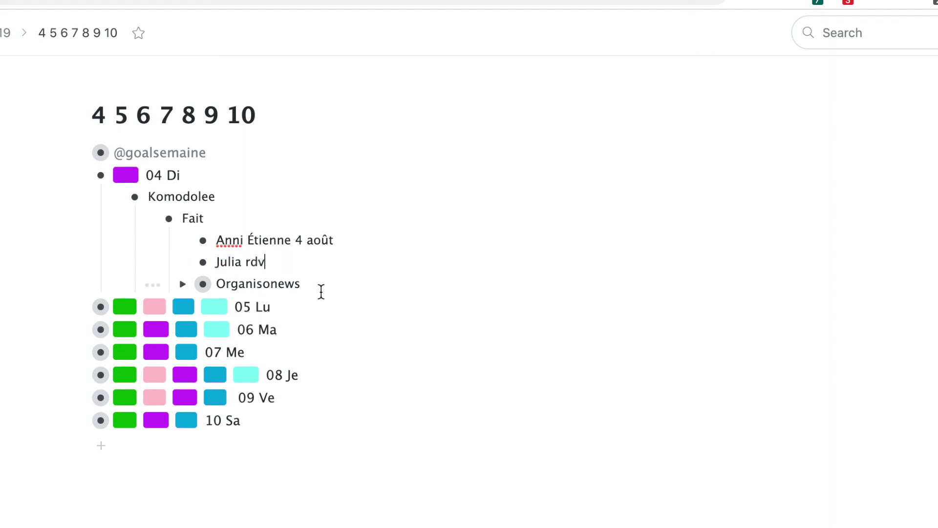
Look through the sub-items of Organisonews and collapse the whole 04 Di day again.
click(182, 284)
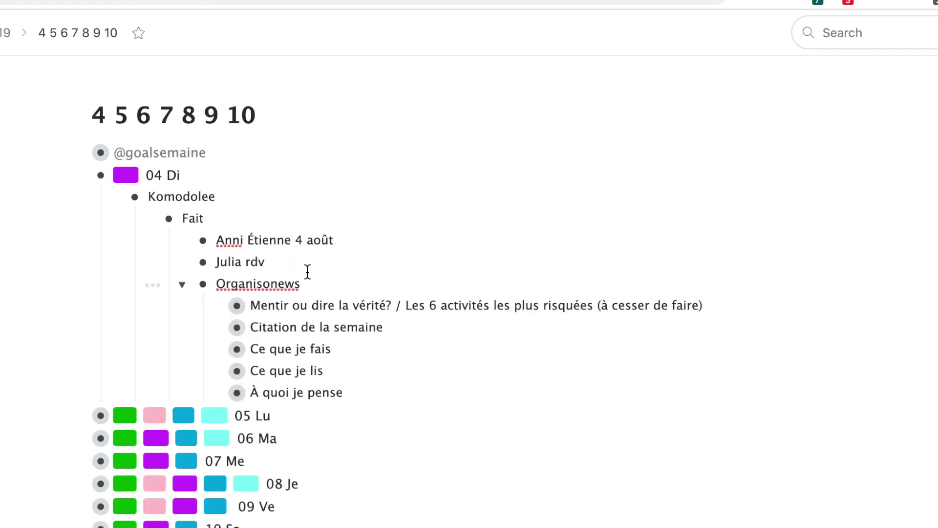
click(188, 285)
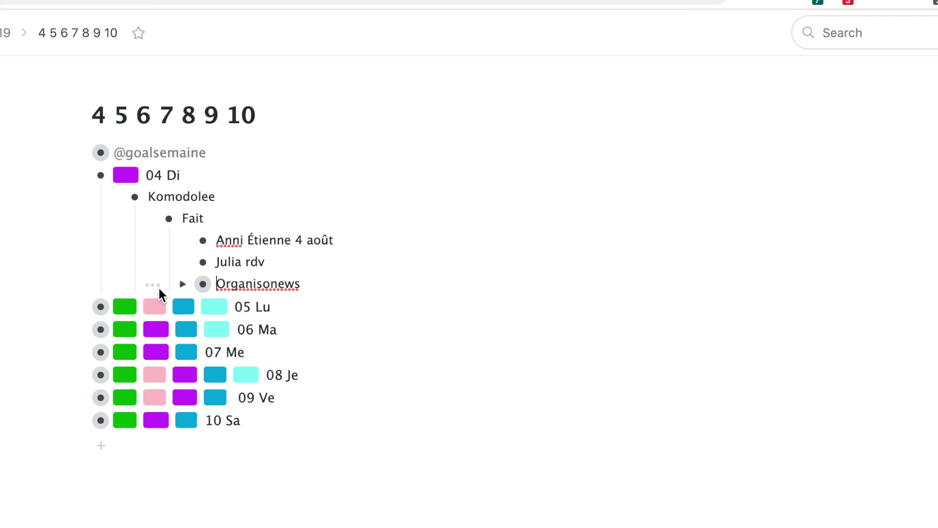
click(82, 175)
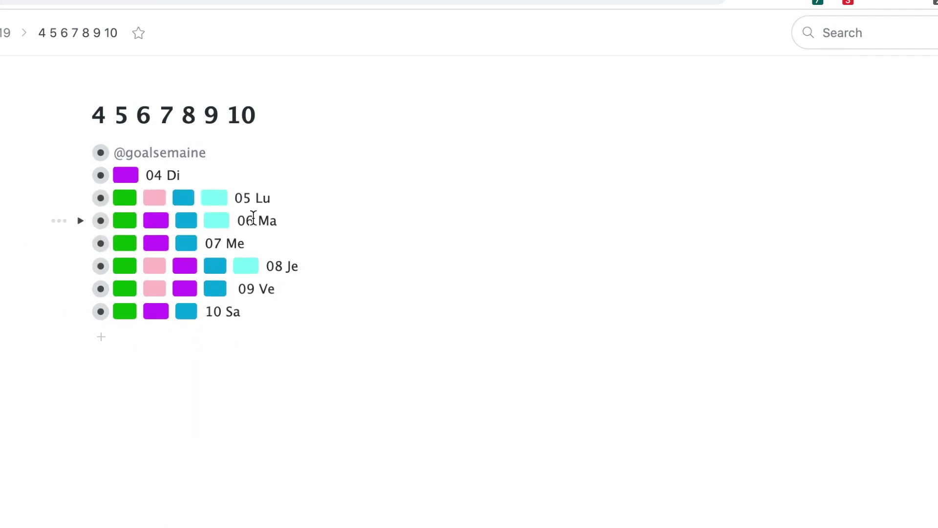